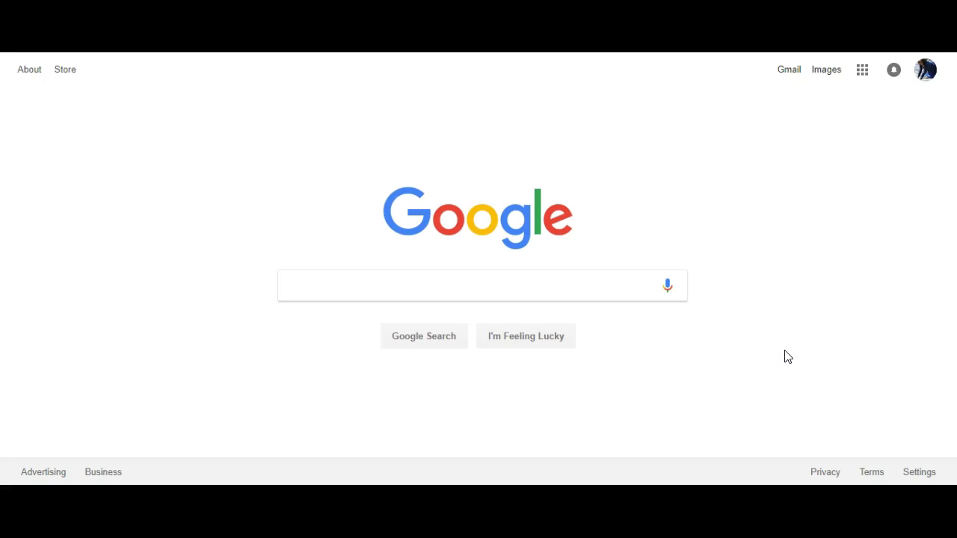
Open Google Drive from the Google home page.
click(783, 348)
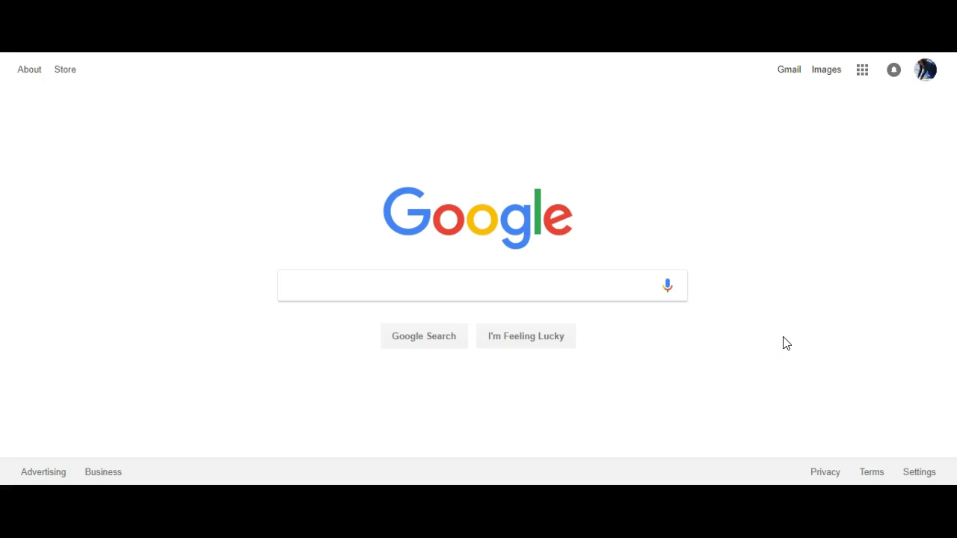
click(863, 72)
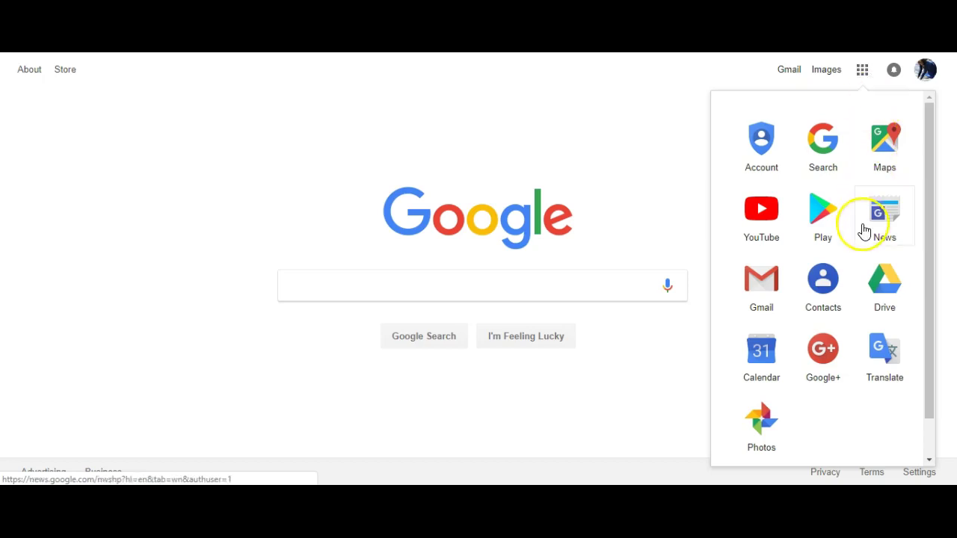
click(894, 300)
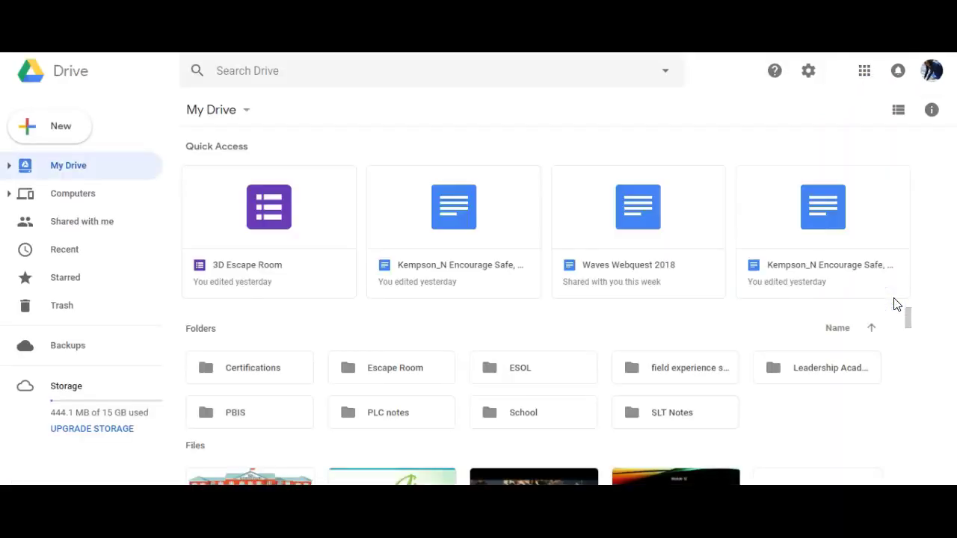
click(660, 239)
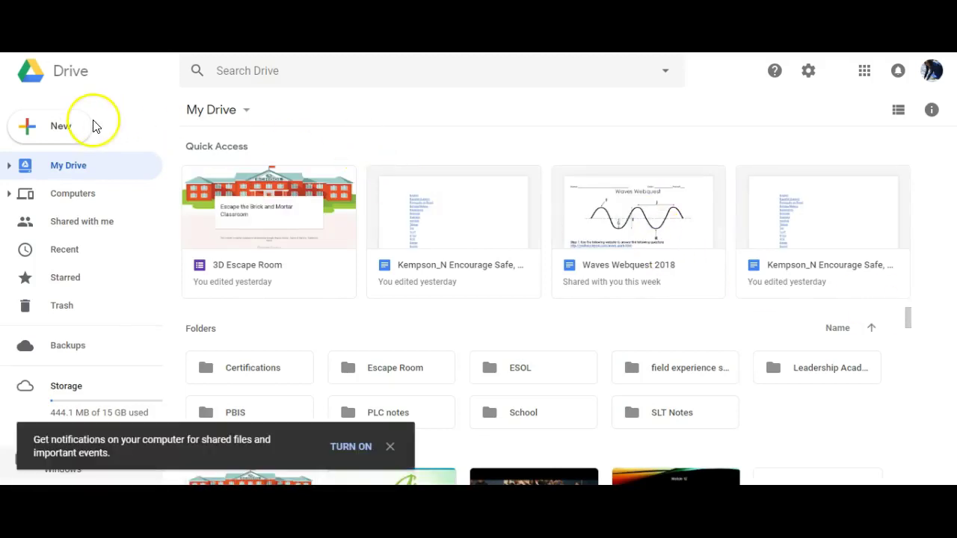
Create a new blank Google Forms form in My Drive.
click(46, 128)
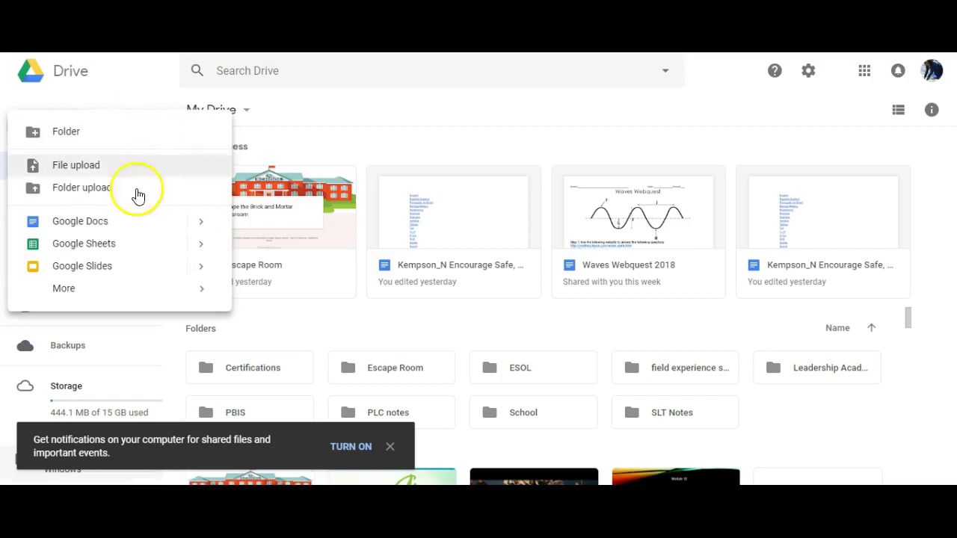
mouse_move(112, 289)
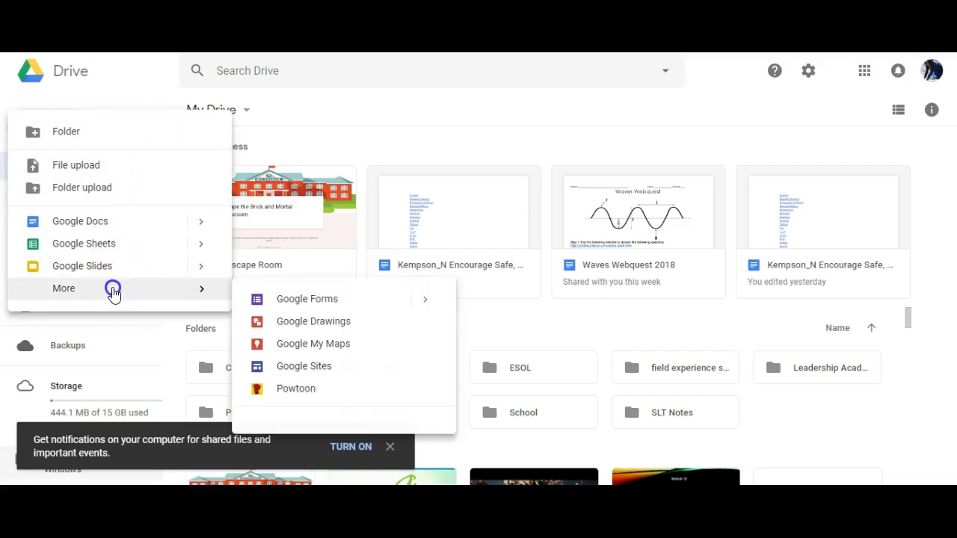
click(284, 302)
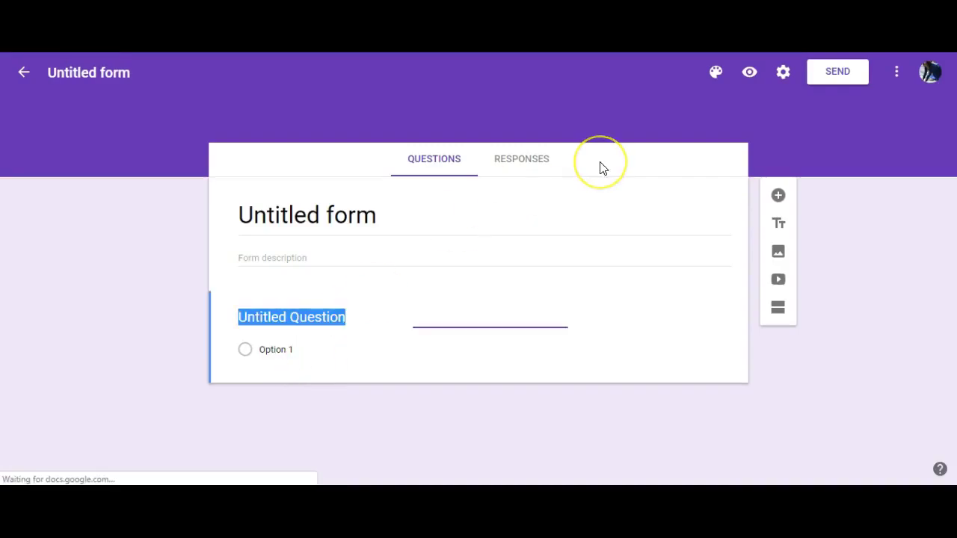
Title the form "Test Bank" and apply the same name to the form file.
click(323, 210)
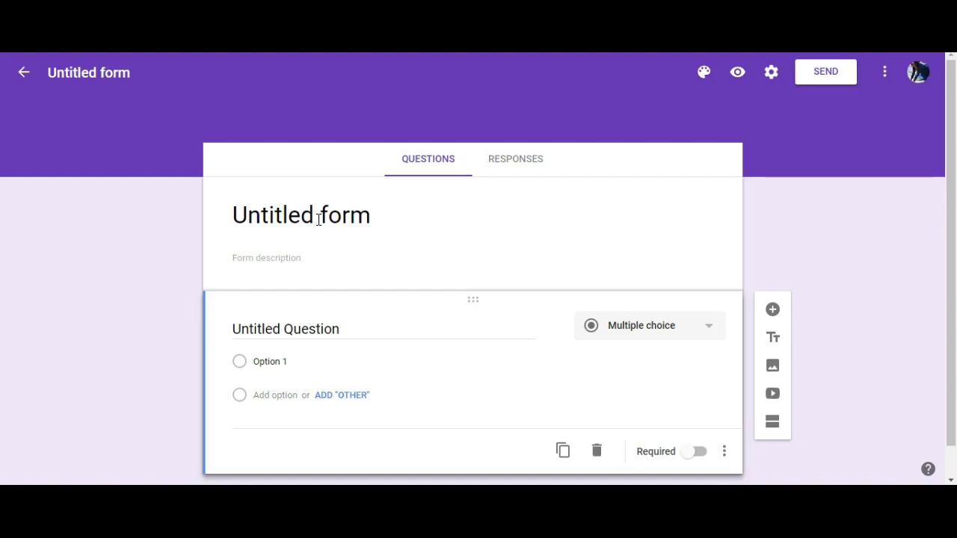
triple_click(318, 219)
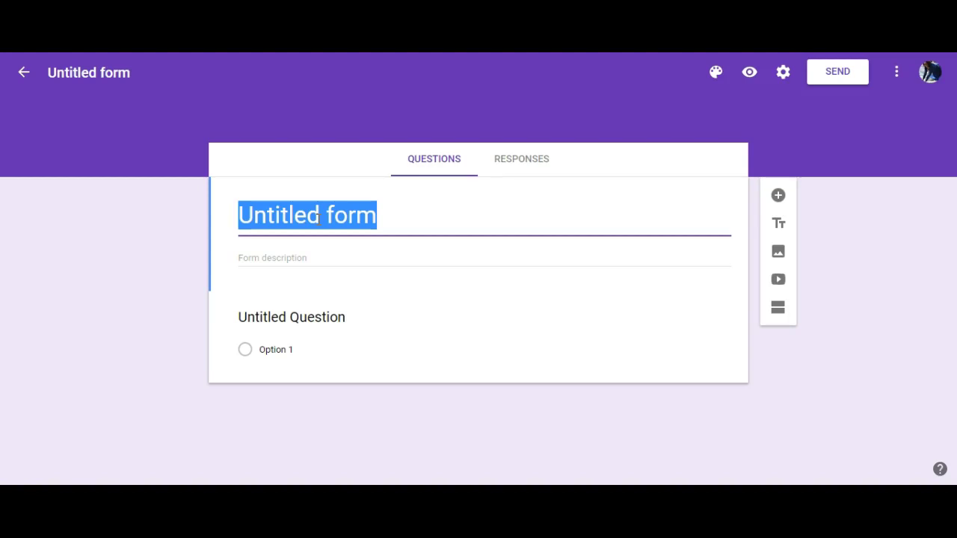
text(Test )
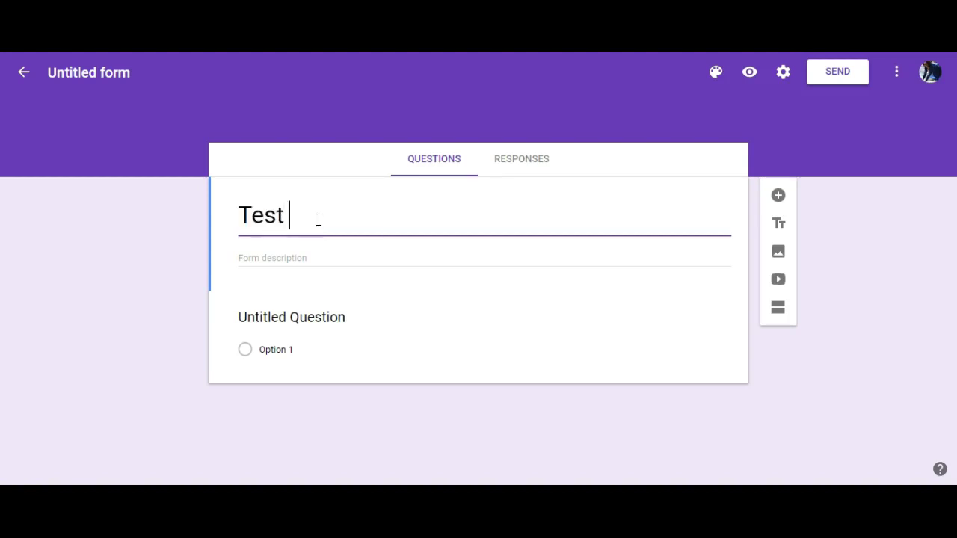
text(Bank)
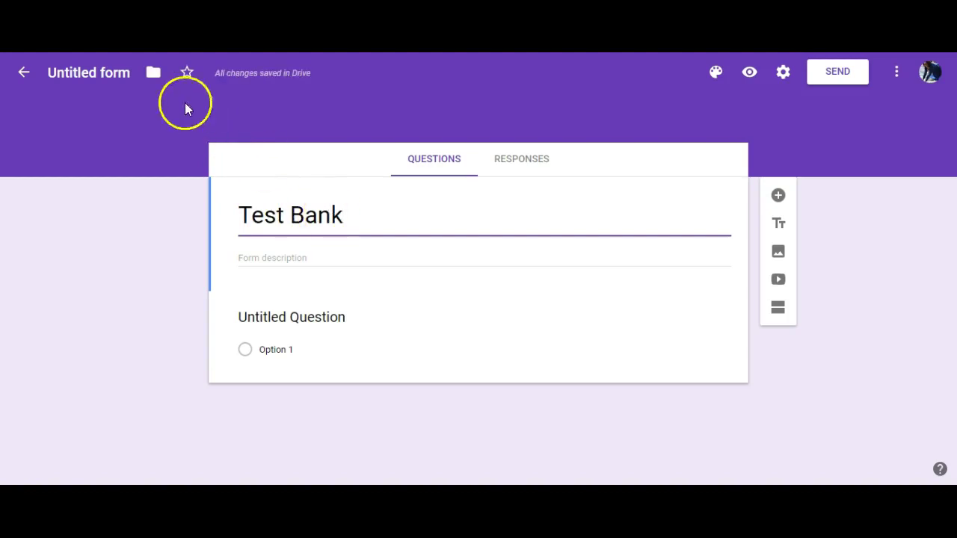
click(96, 71)
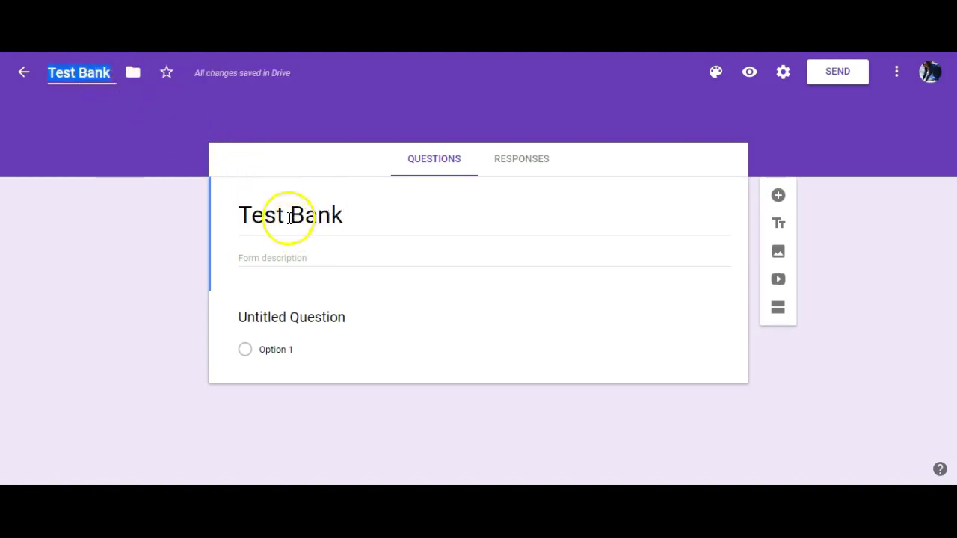
Enter the form description "Please complete all your questions with keys vocabulary terms!".
click(289, 259)
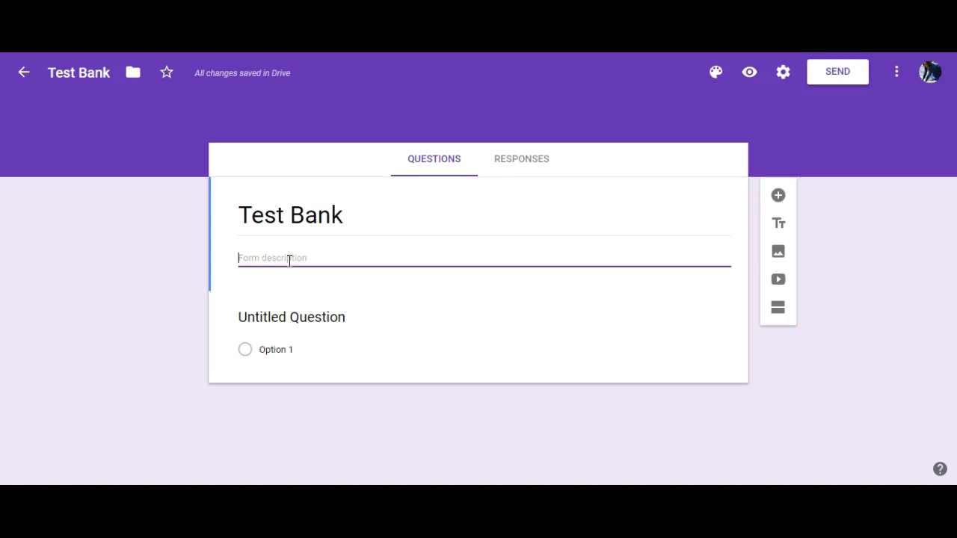
text(Please complete all your)
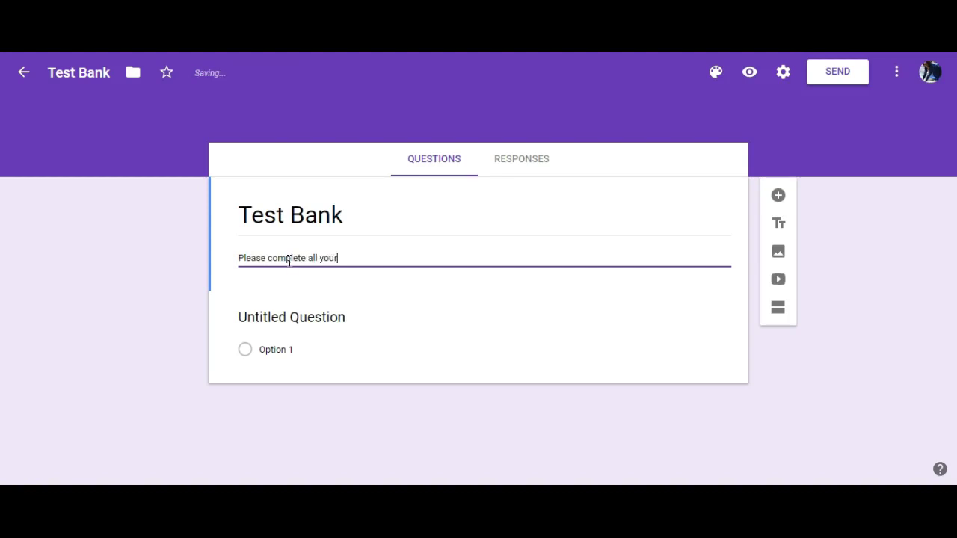
text( questions with )
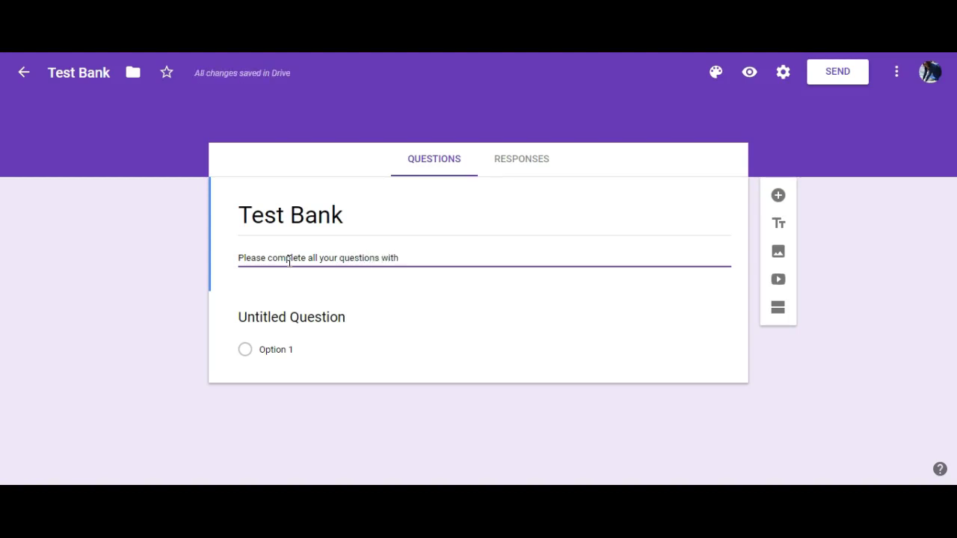
text(keys vocabula)
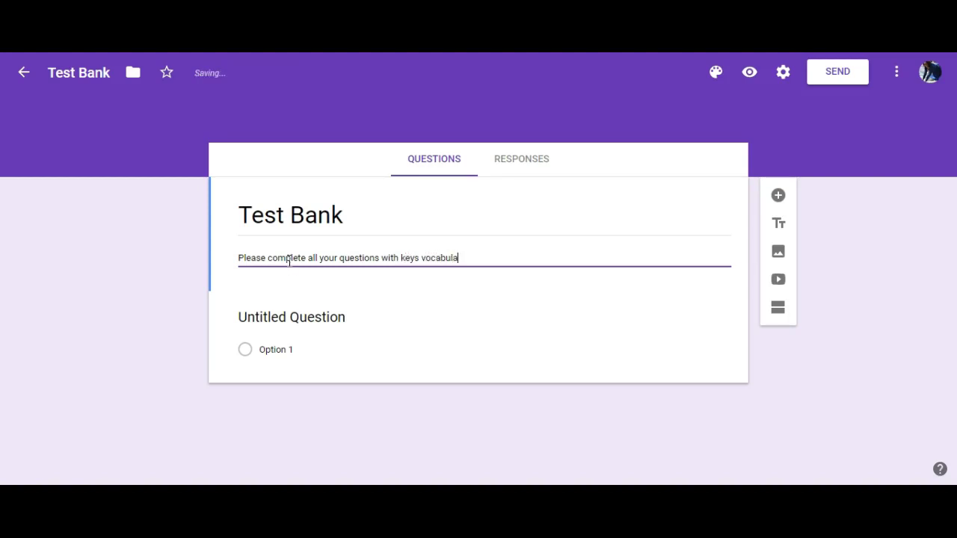
text(ry terms!)
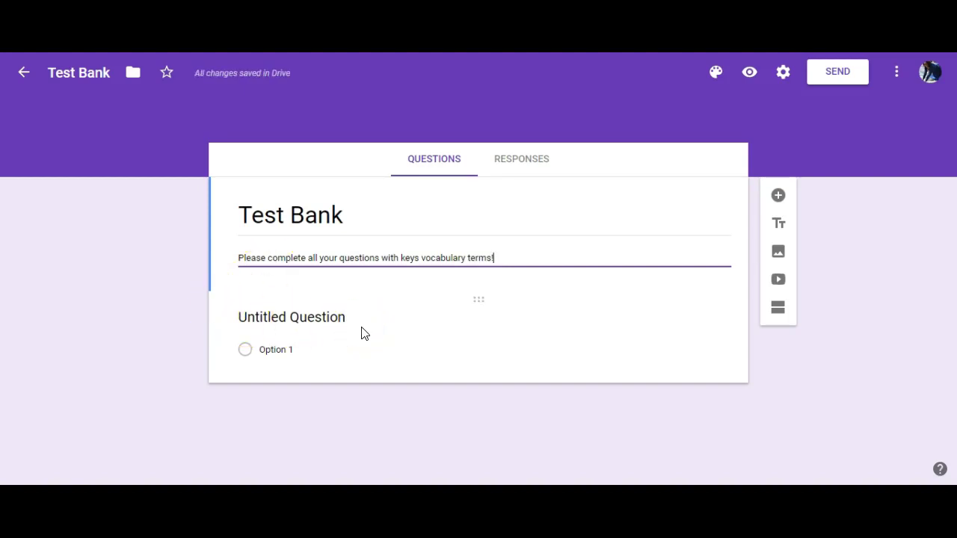
Change the untitled first question's type to Short answer.
click(352, 342)
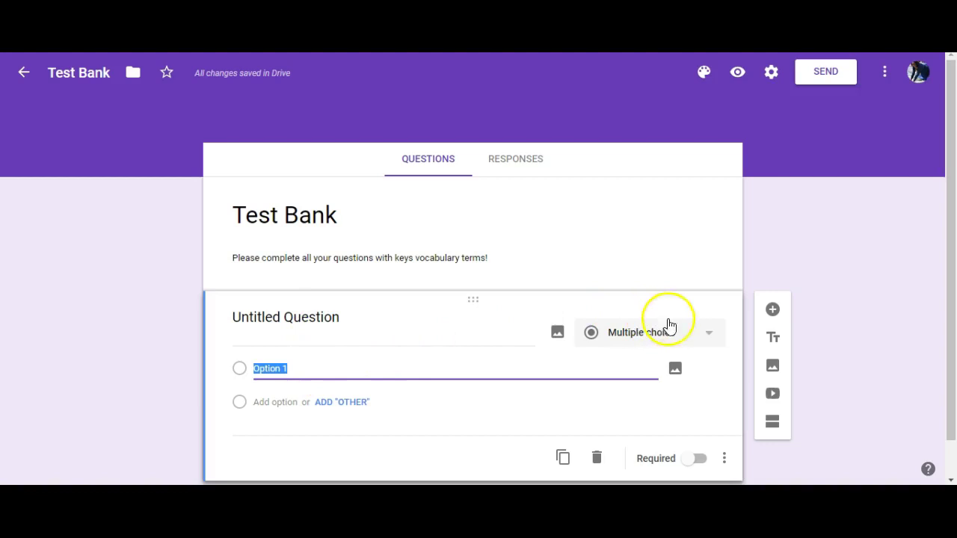
click(705, 334)
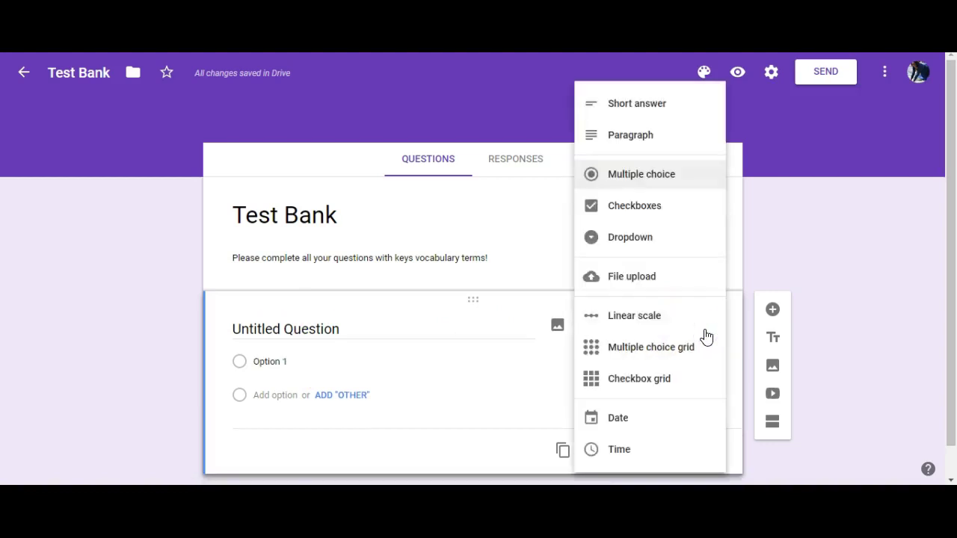
click(666, 102)
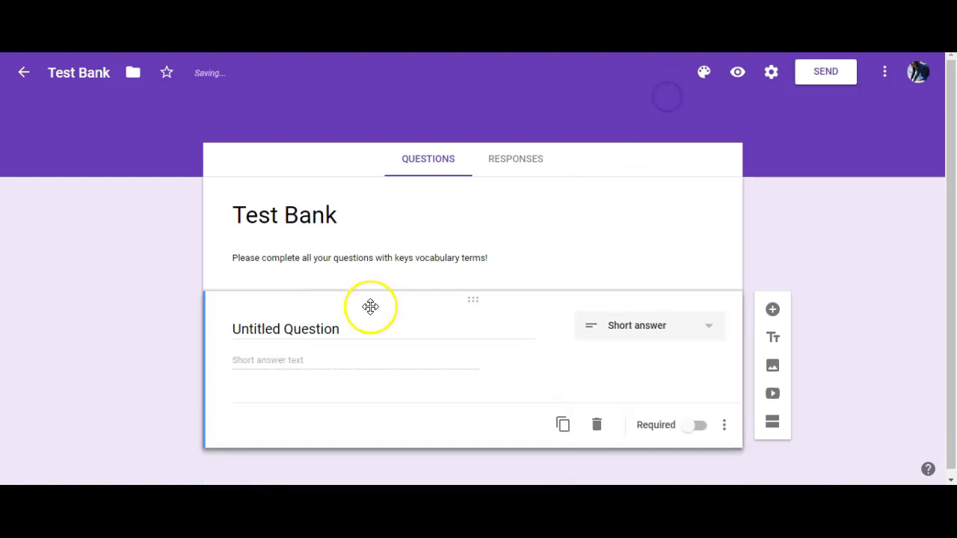
Enter "What side of the moon is dark during a new moon phase?" as the question text and make the question required.
click(323, 327)
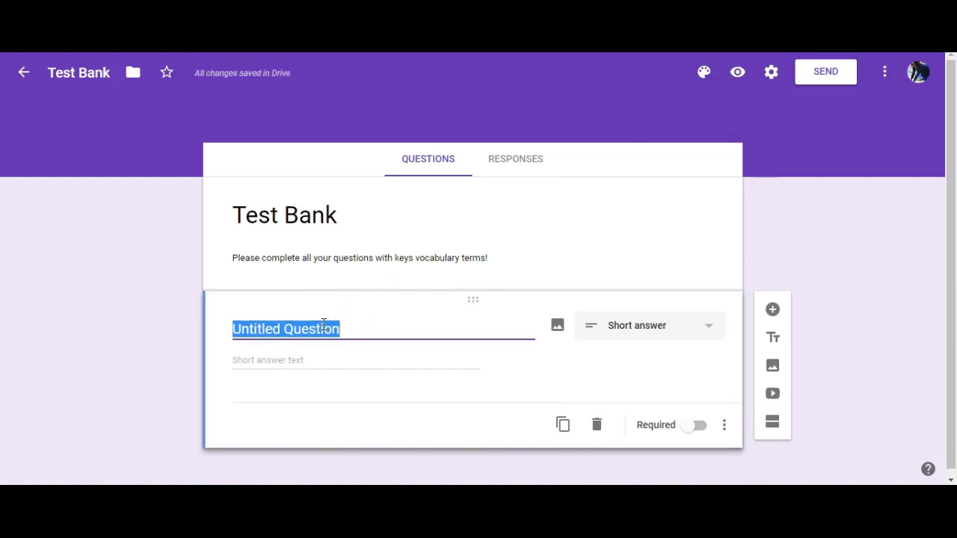
text(WHat)
key(BackSpace)
key(BackSpace)
key(BackSpace)
text(at)
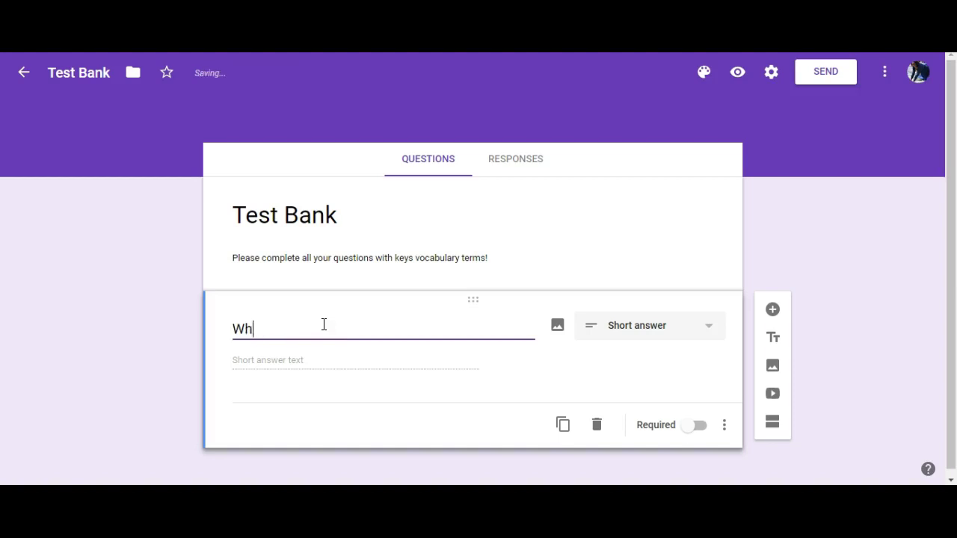
key(BackSpace)
key(BackSpace)
text(hat side of the mo)
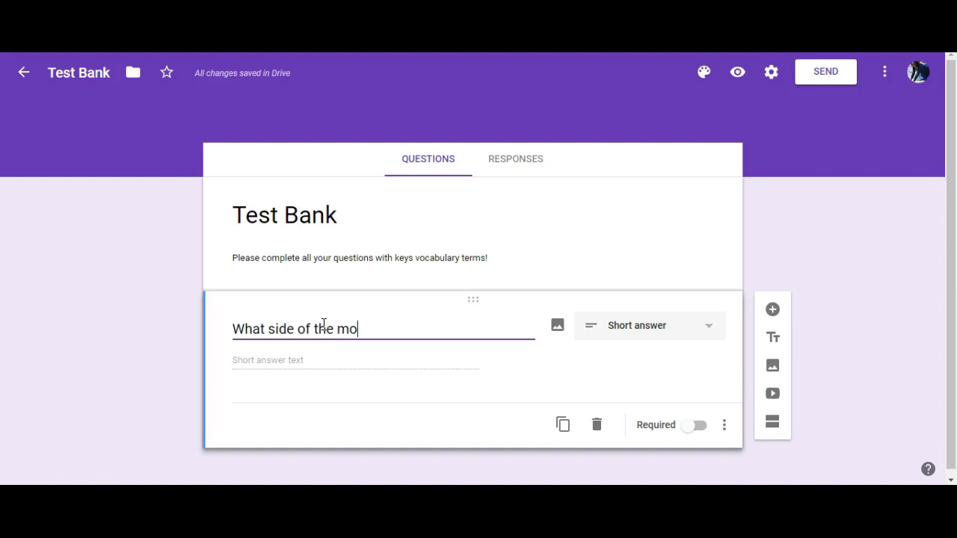
text(on is is)
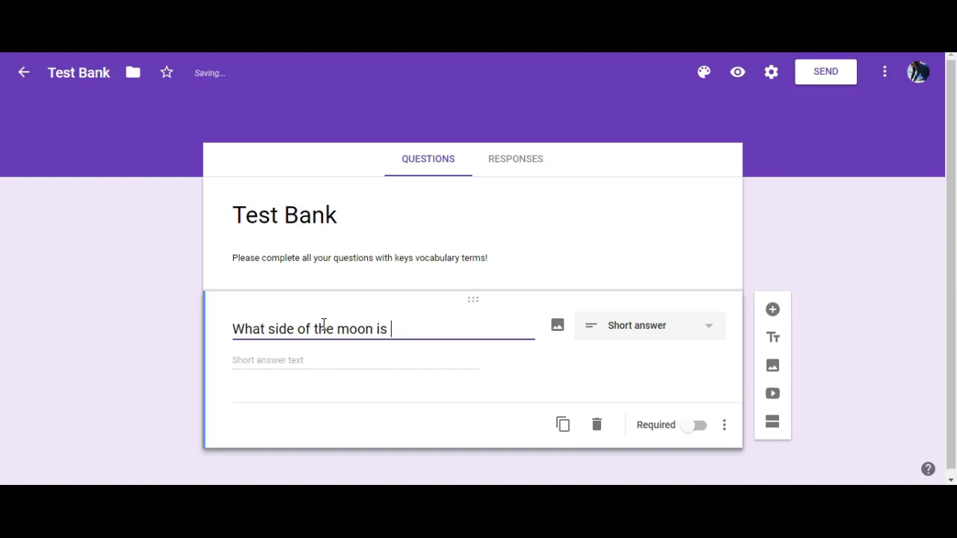
text(dark during a)
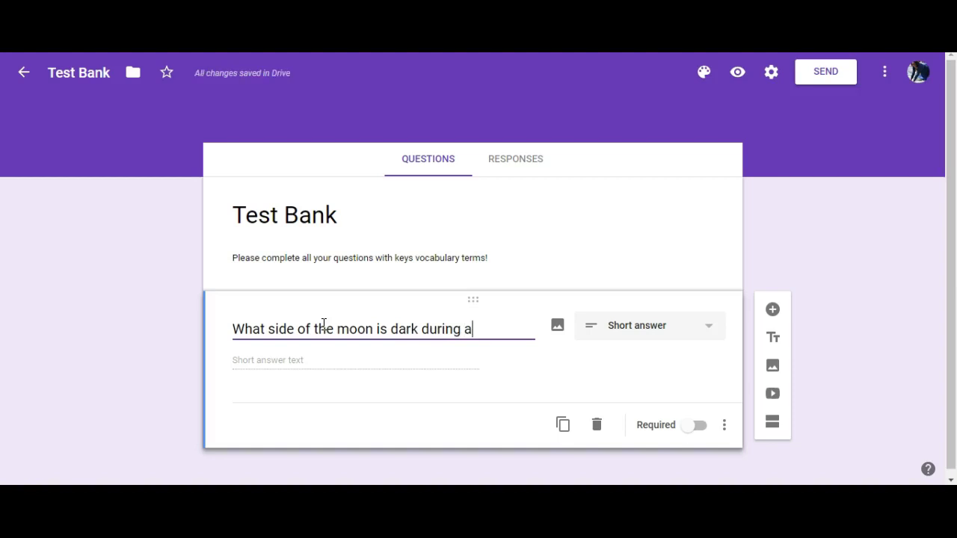
text( new moon )
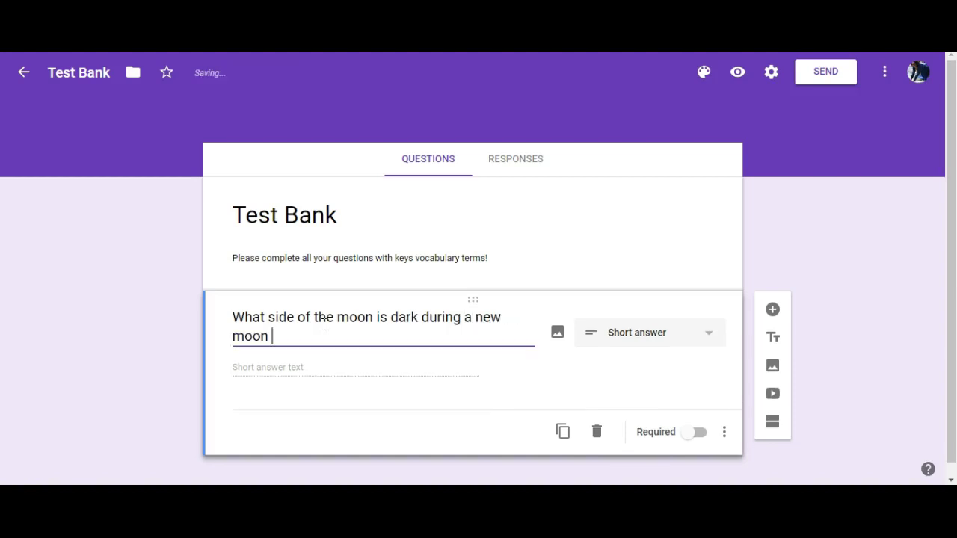
text(phase.)
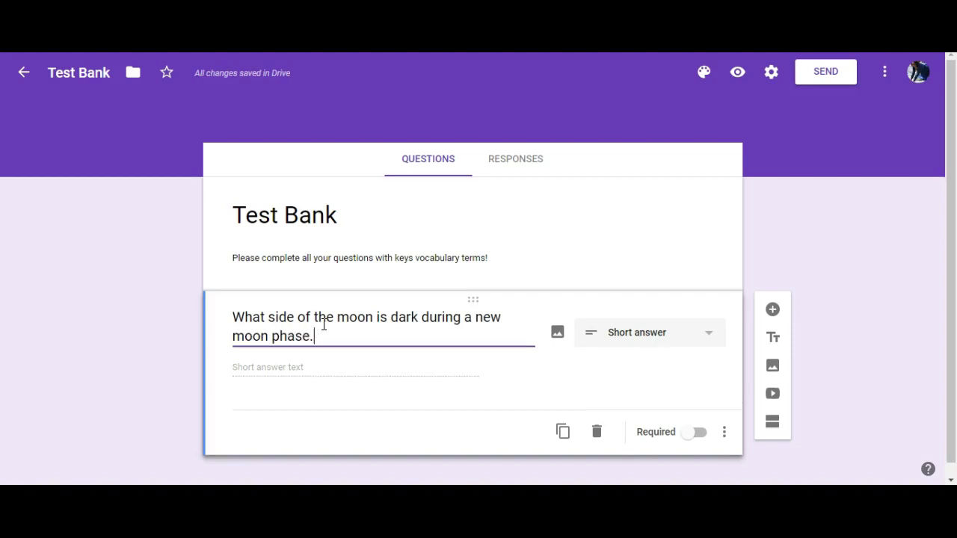
key(BackSpace)
text(?)
click(692, 437)
click(625, 449)
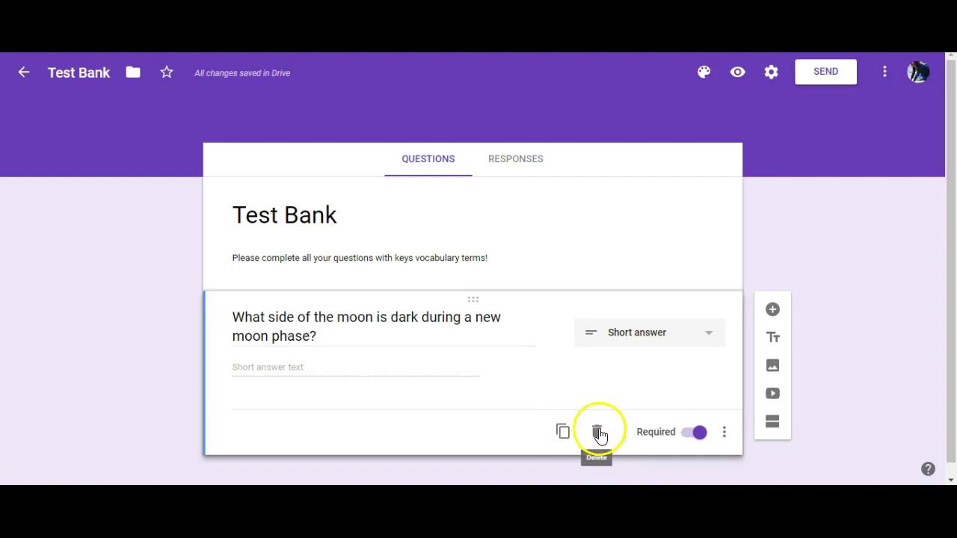
Show response validation for the moon question and examine its rule types and custom error text field.
click(723, 437)
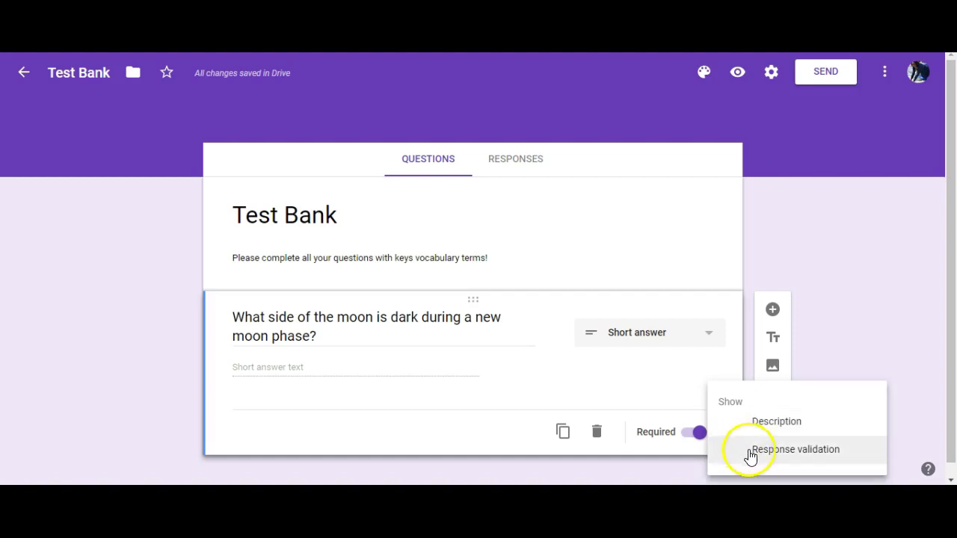
click(750, 450)
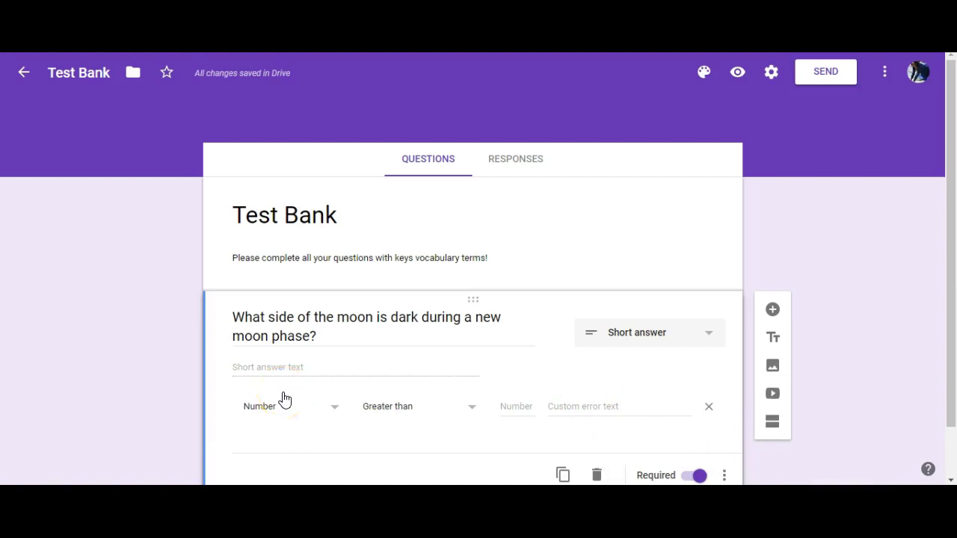
click(340, 410)
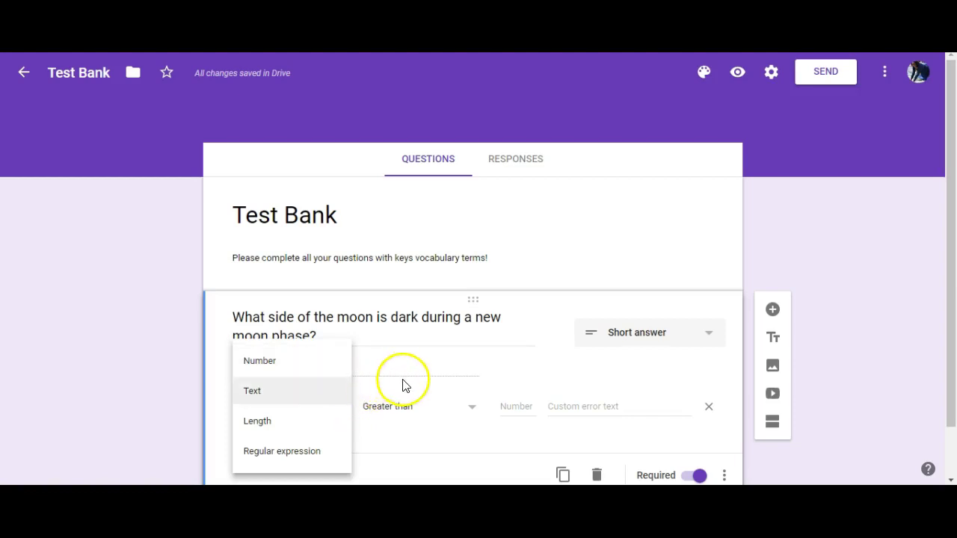
click(470, 379)
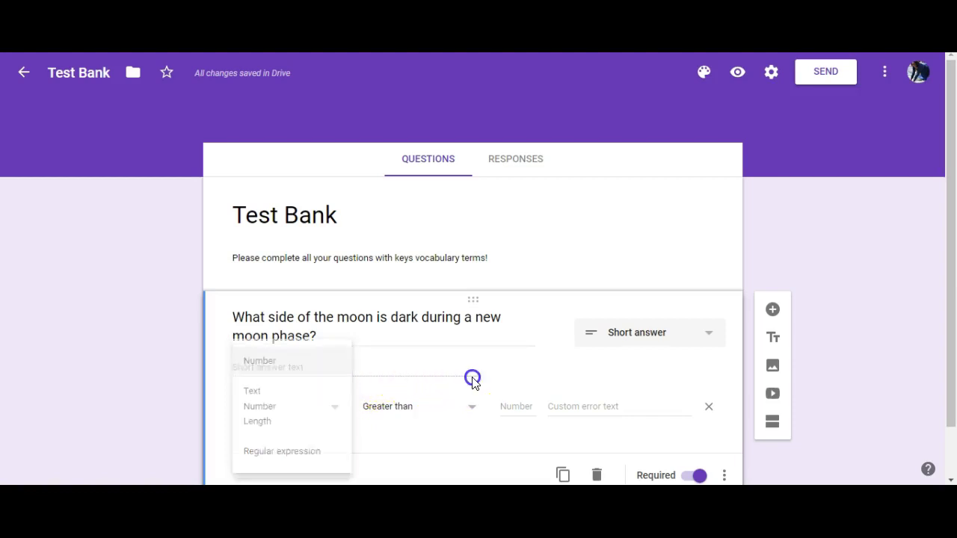
click(587, 409)
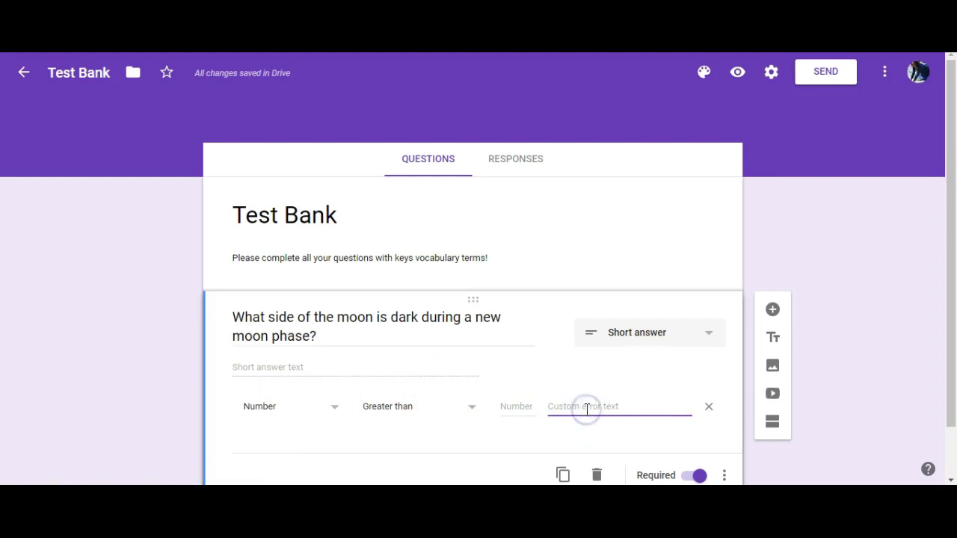
click(683, 254)
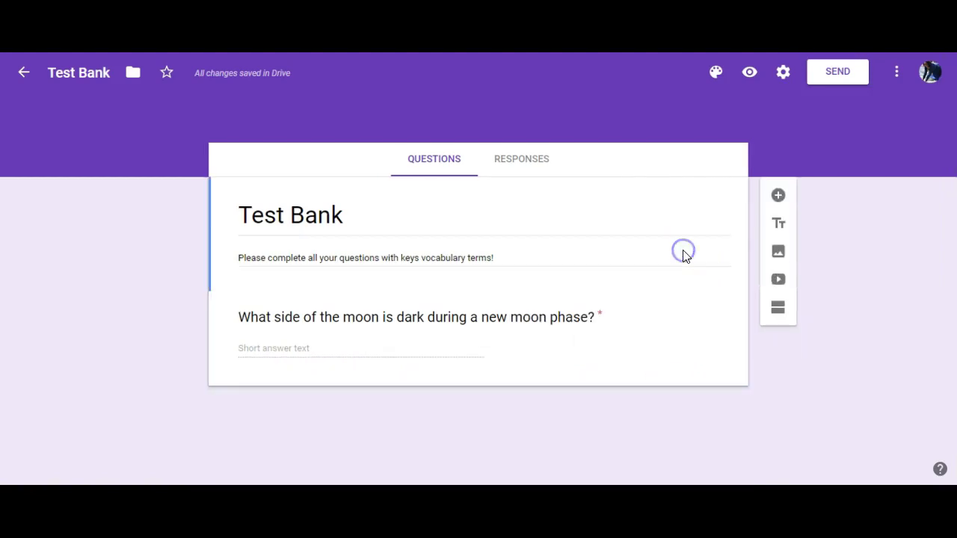
Add a new question below the new moon phase question and set its type to Paragraph.
click(719, 338)
click(771, 309)
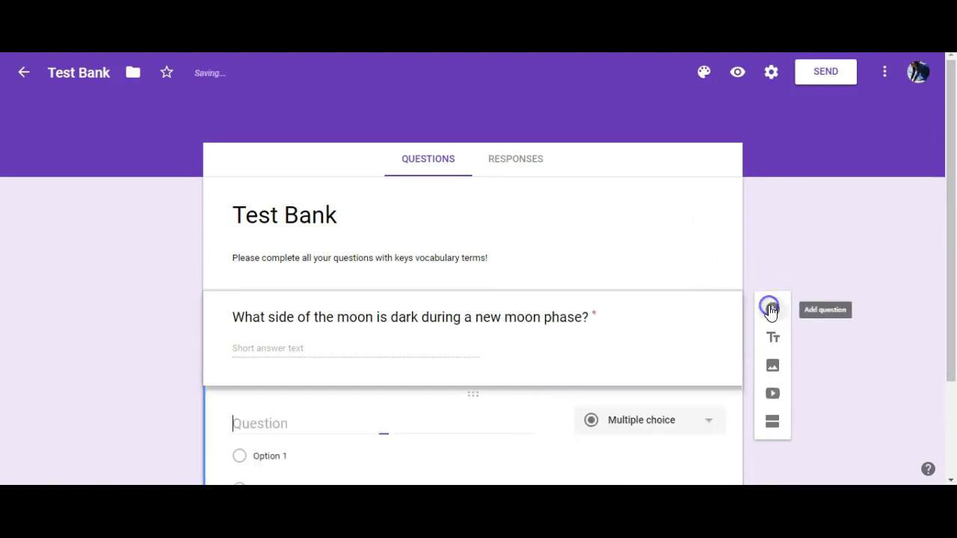
drag(945, 248, 947, 394)
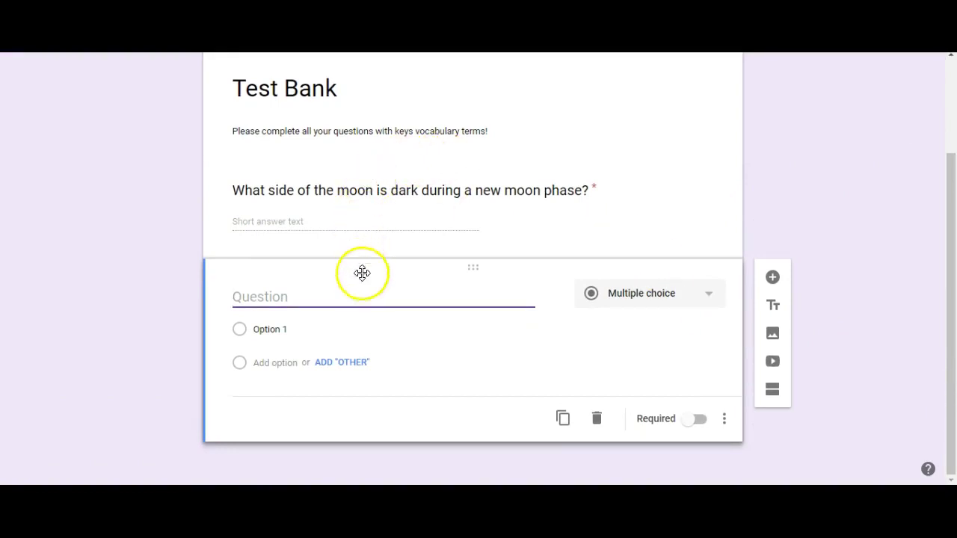
click(705, 295)
click(645, 133)
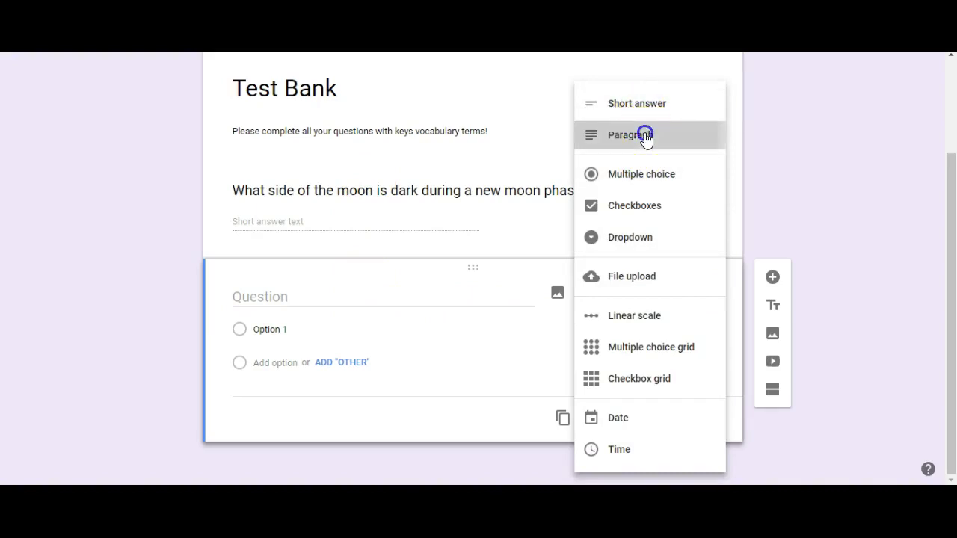
Enter "What is the difference between waning and waxing?" as the paragraph question's text and make the question required.
click(275, 323)
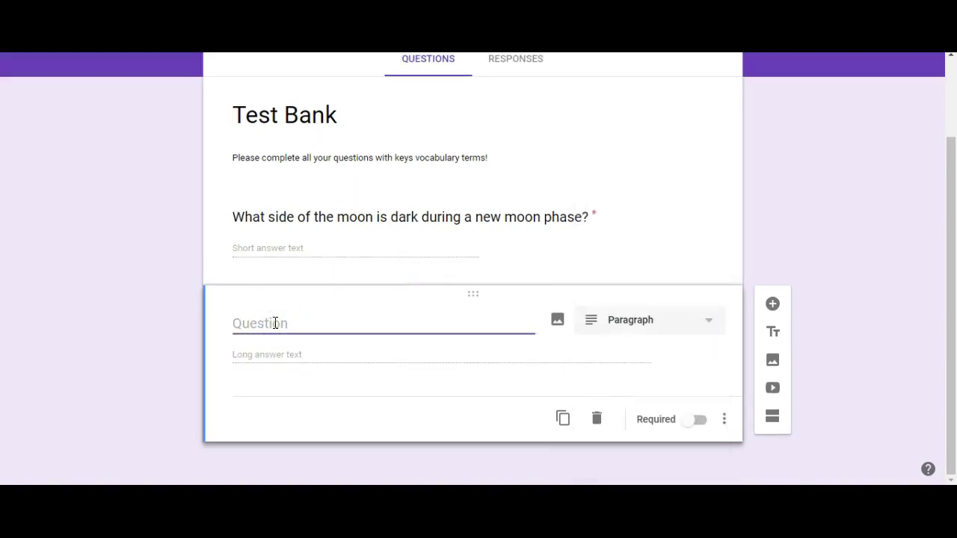
text(What is the difference between wan)
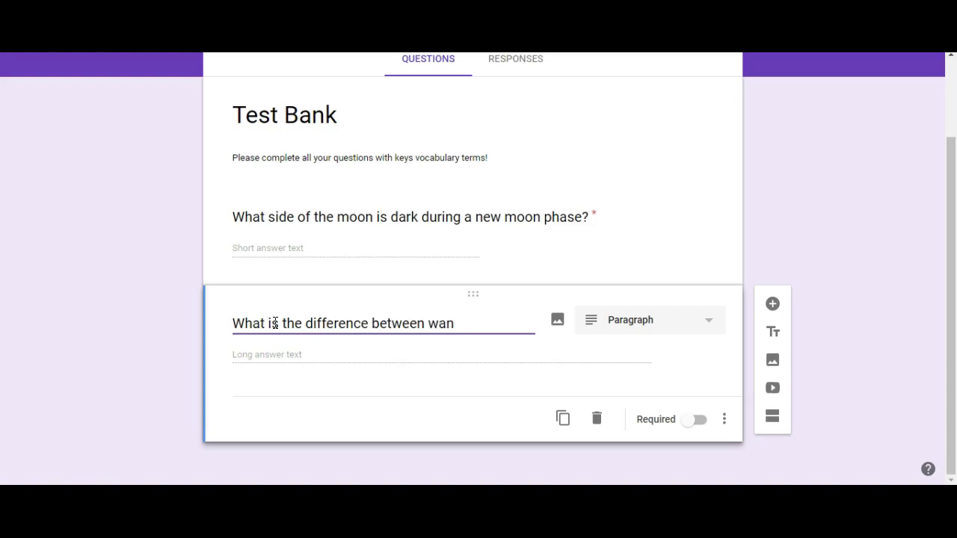
text(ing and wa)
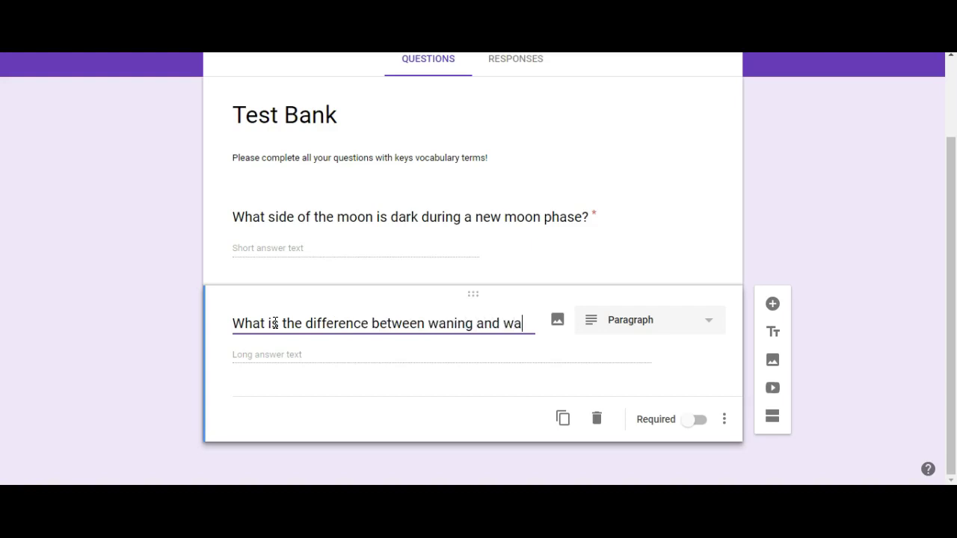
text(xing?)
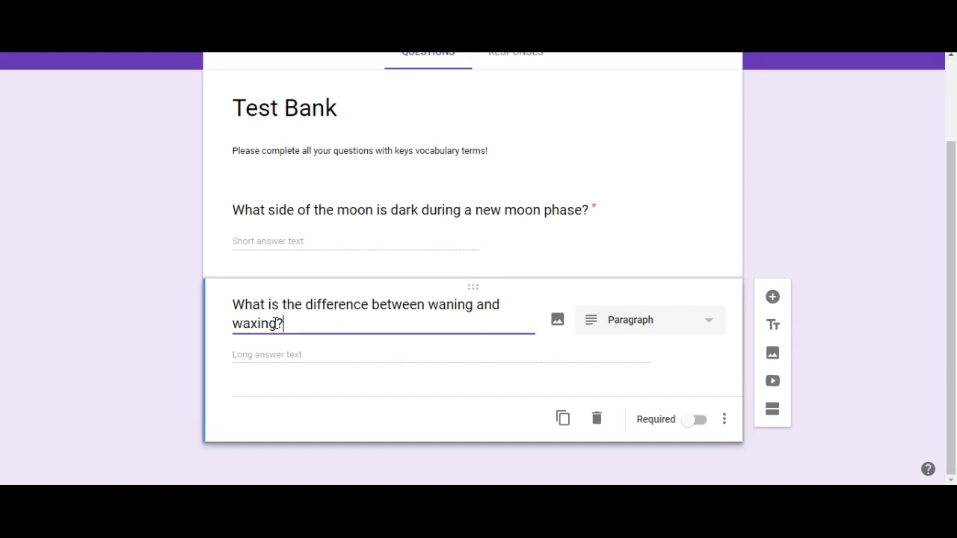
click(301, 343)
click(697, 427)
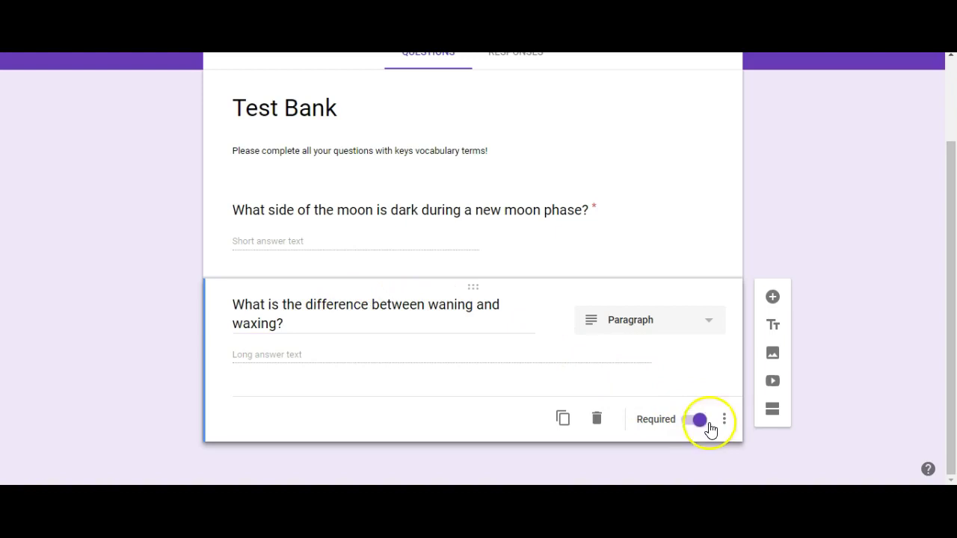
Show response validation for the waning and waxing question and examine its rule types, character count conditions and number field.
click(725, 421)
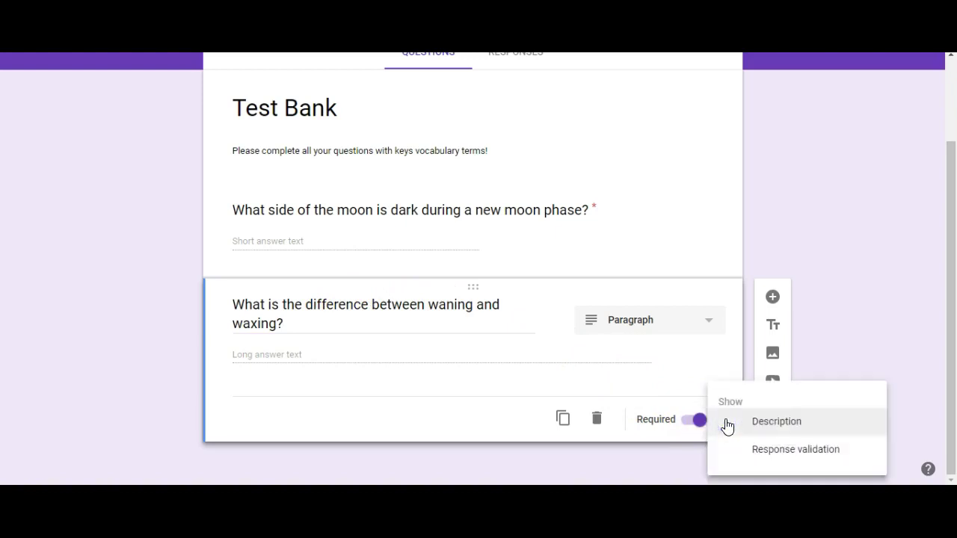
click(747, 449)
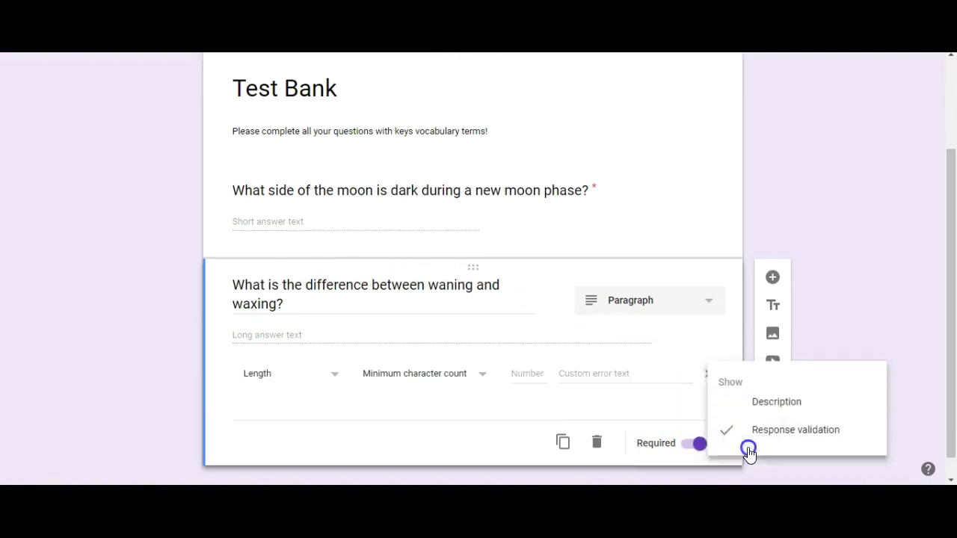
click(336, 395)
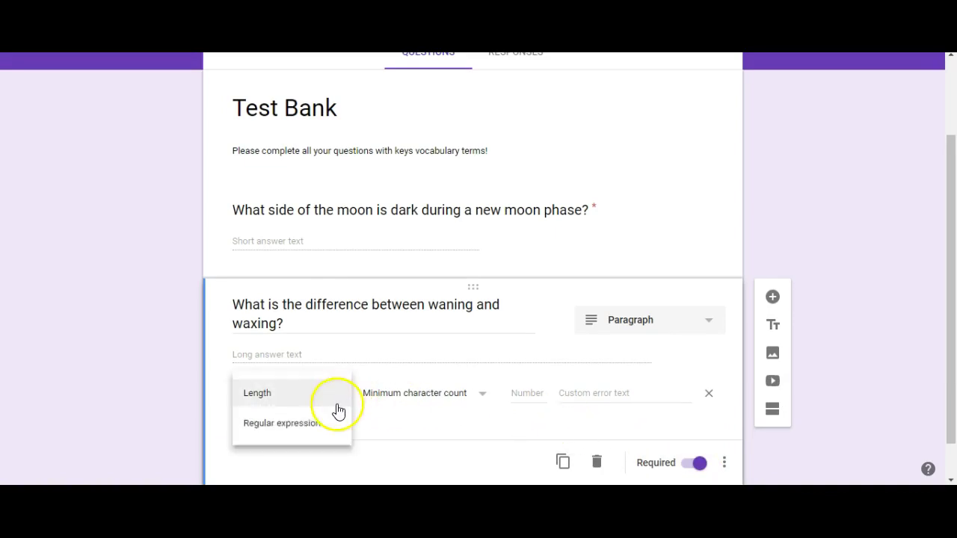
click(482, 401)
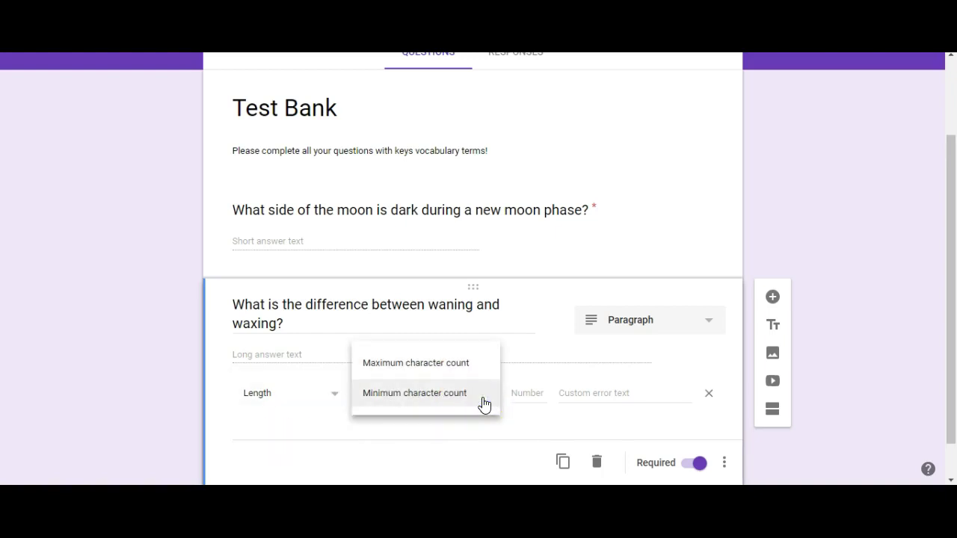
click(547, 388)
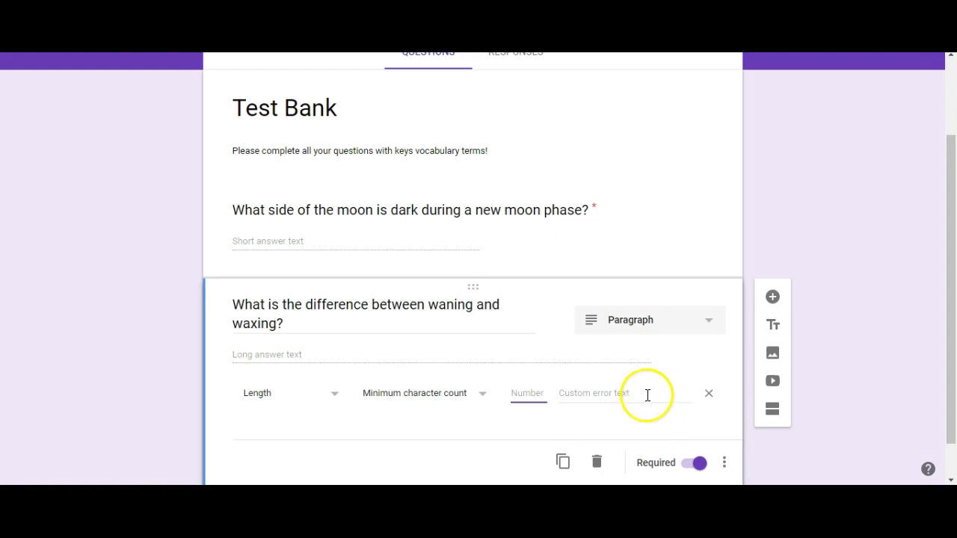
Add a third question with the text "How much of a full moon is lit?".
drag(951, 305, 952, 337)
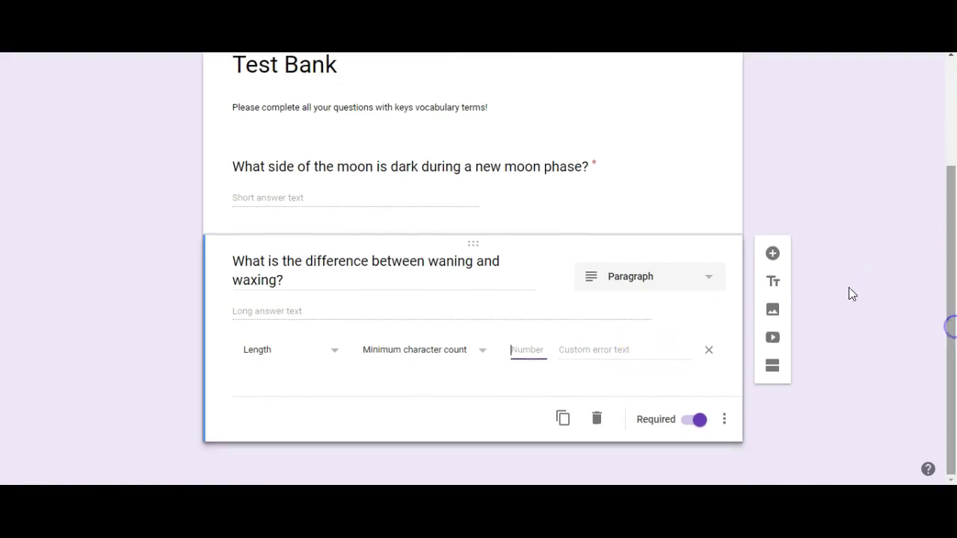
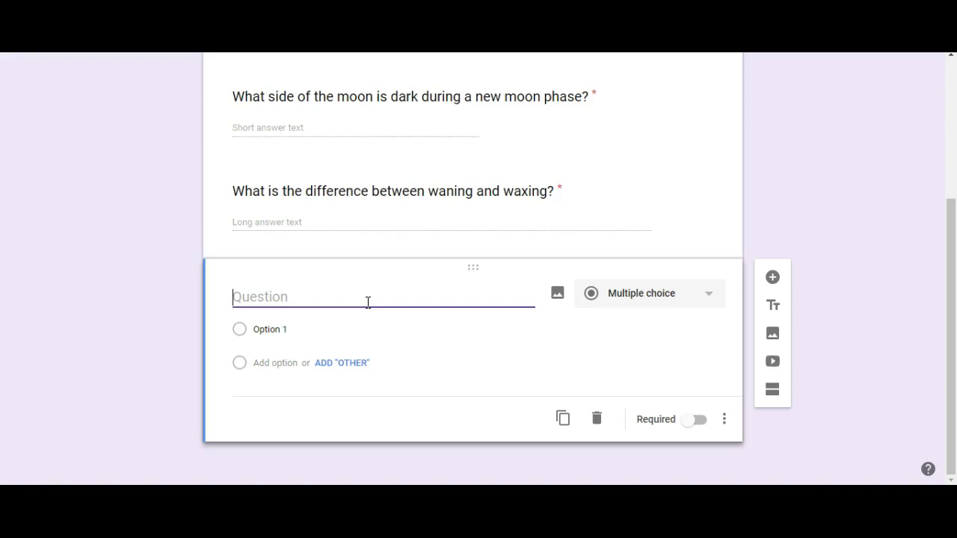
text(How much of a fu)
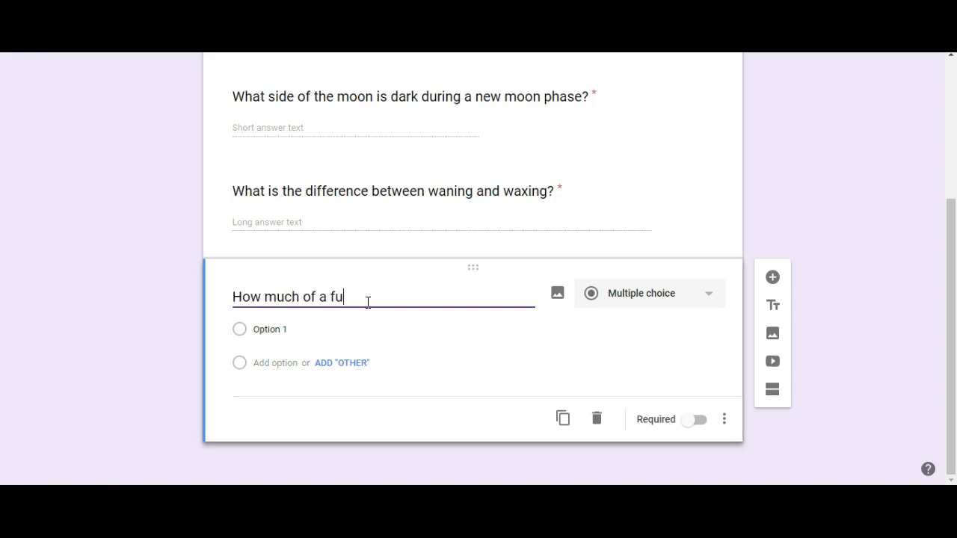
text(ll moon is lit)
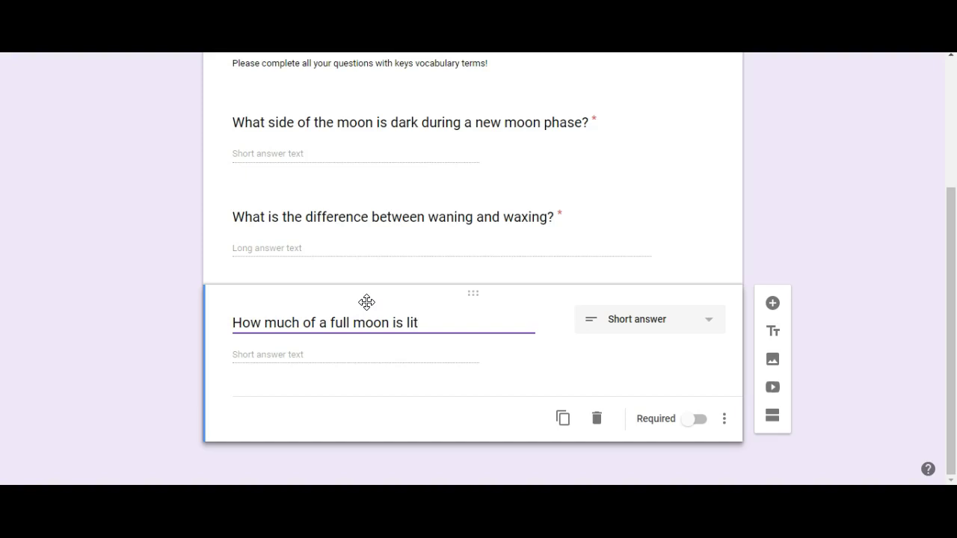
text(?)
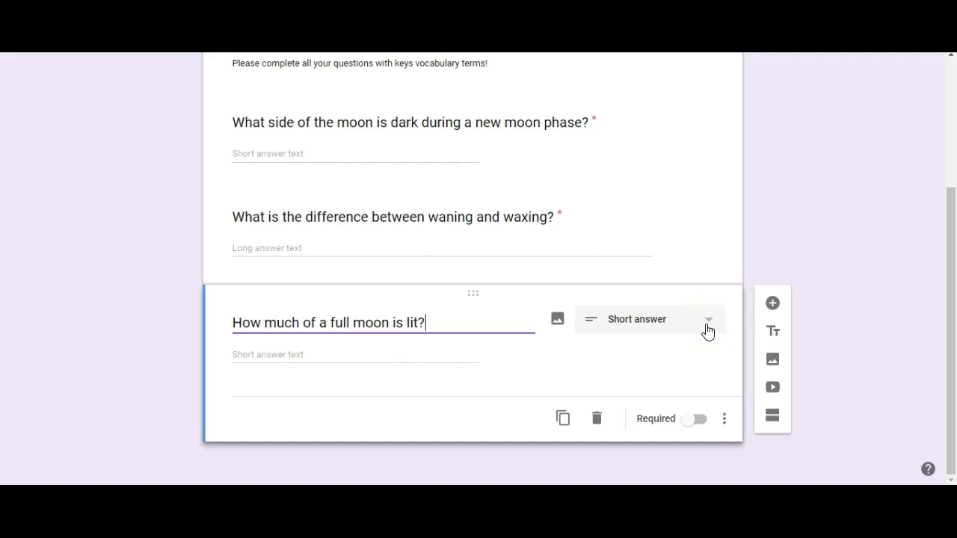
Set the full moon question's type to Multiple choice and give it the options 0%, 50% and 100%.
click(707, 331)
click(668, 177)
click(337, 332)
triple_click(268, 326)
text(0)
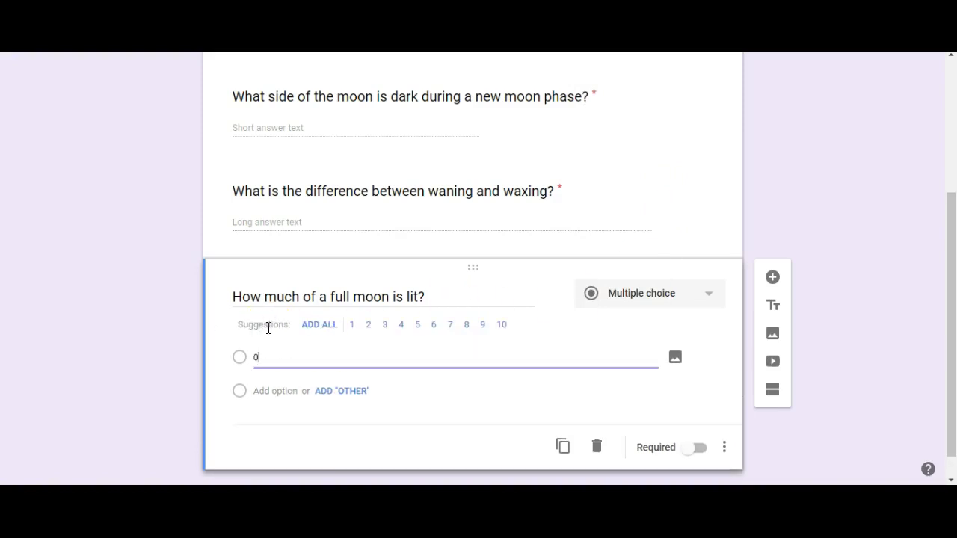
text(%)
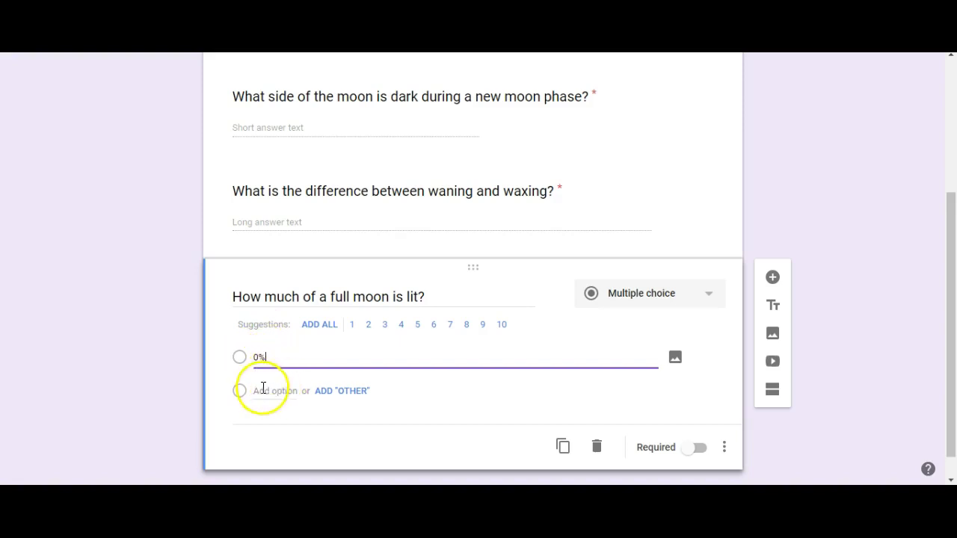
click(263, 390)
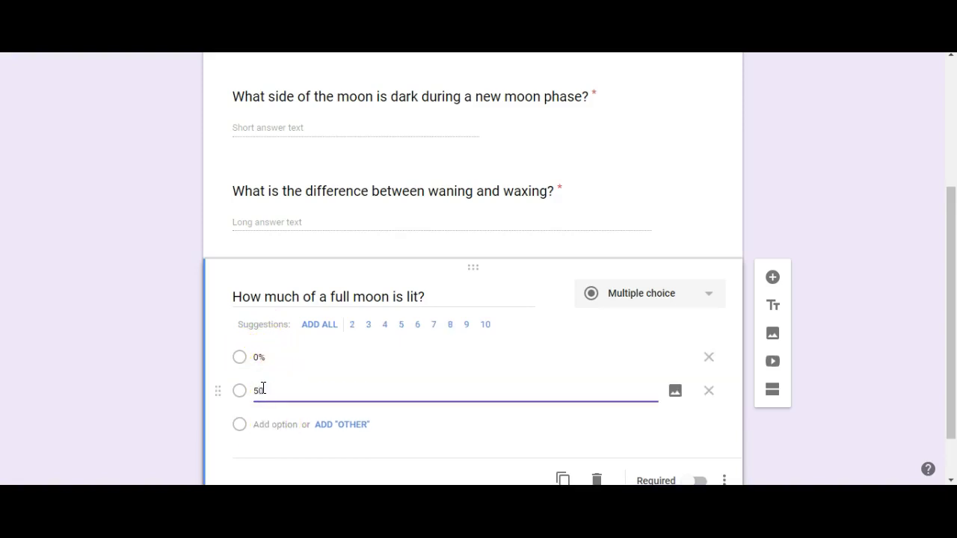
text(50%)
click(265, 424)
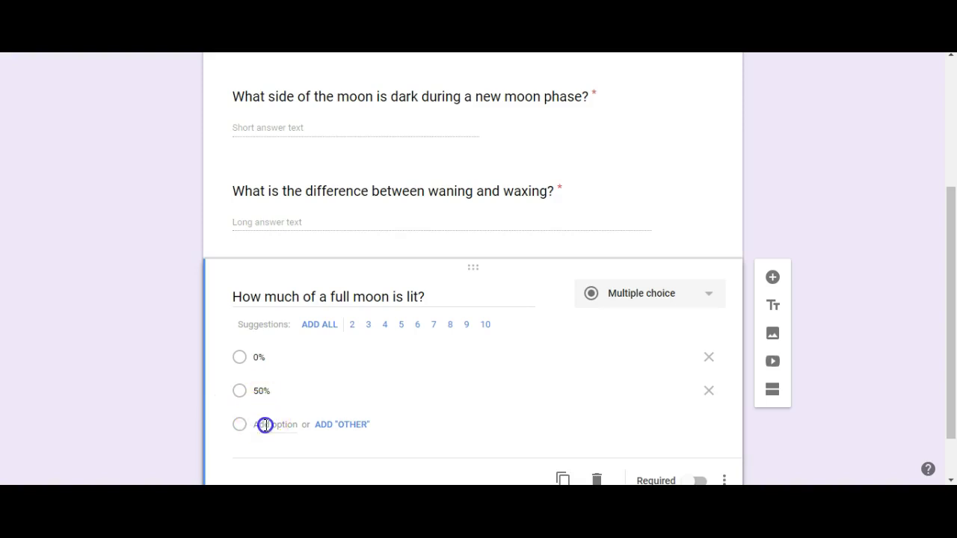
text(100)
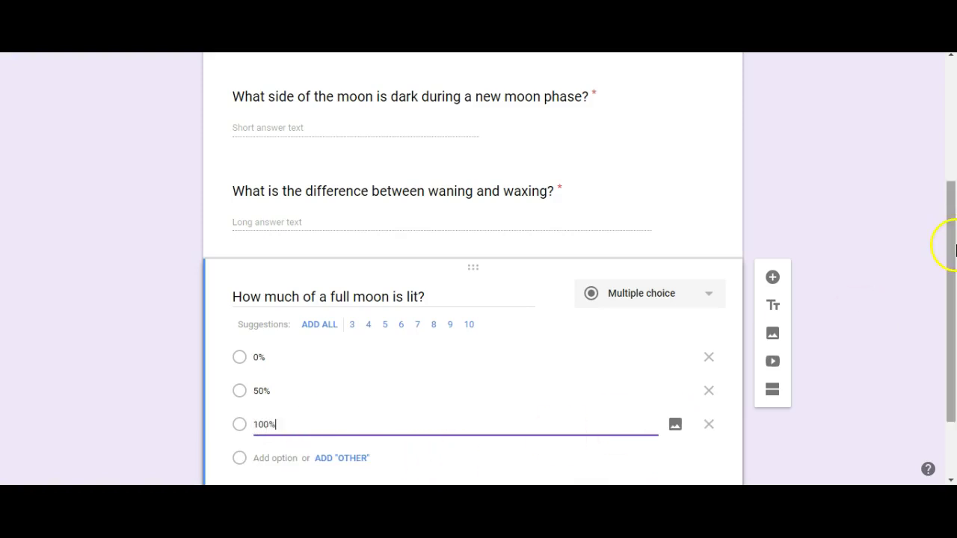
Turn on "Go to section based on answer" for the full moon question.
drag(949, 247, 944, 342)
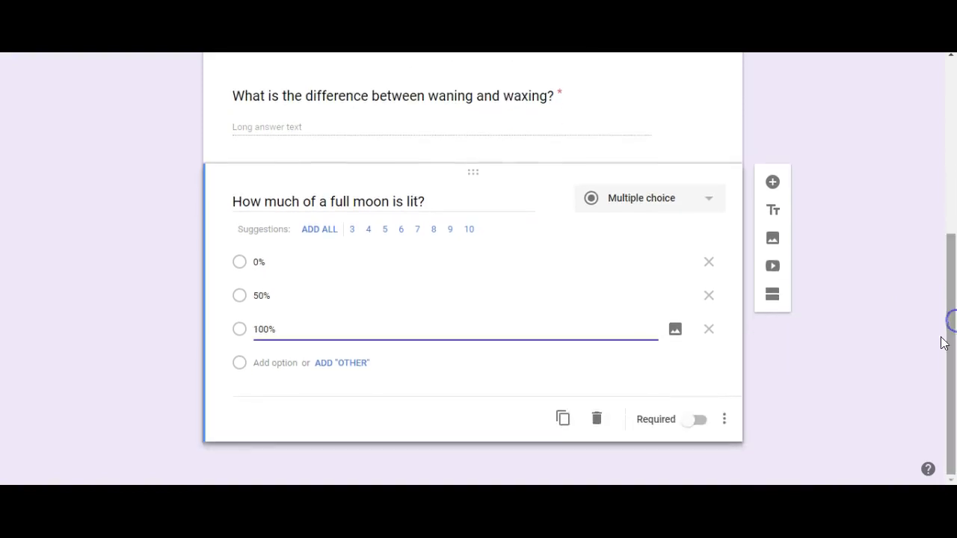
click(722, 422)
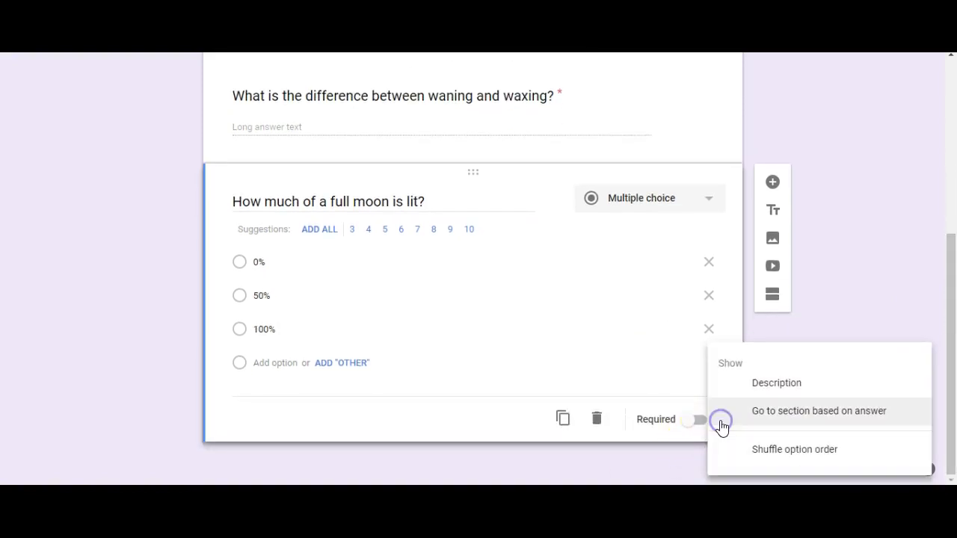
click(762, 418)
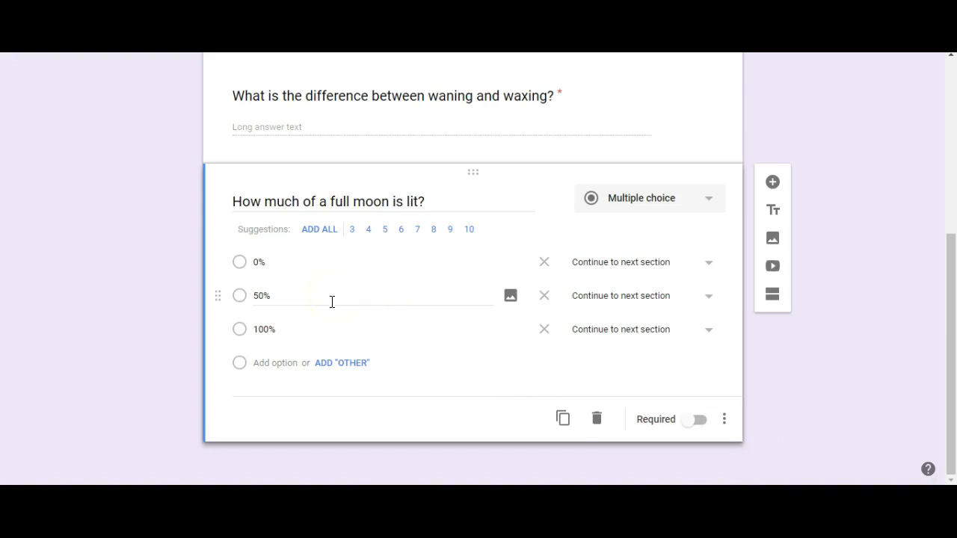
Examine the section destinations available for the full moon question's 100% option without changing the choice.
click(307, 327)
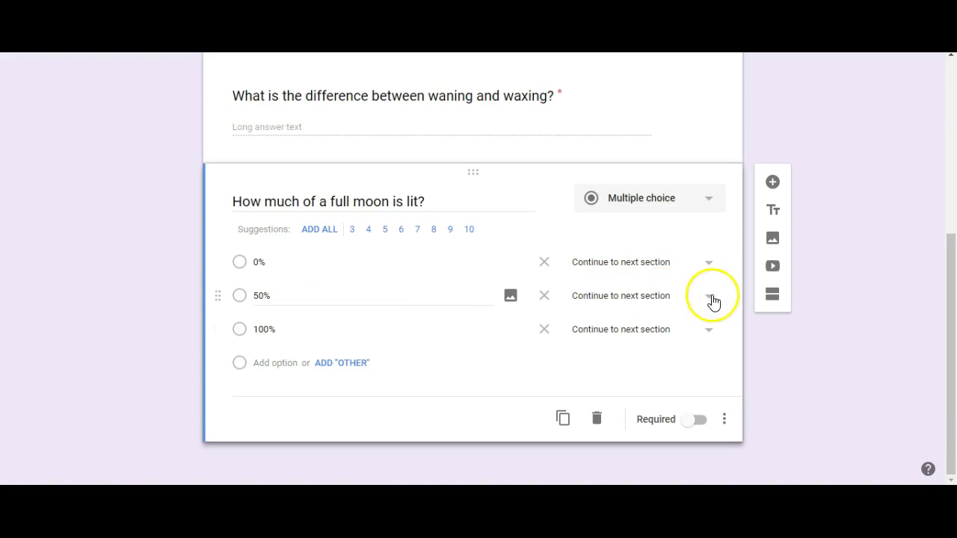
click(253, 330)
click(708, 336)
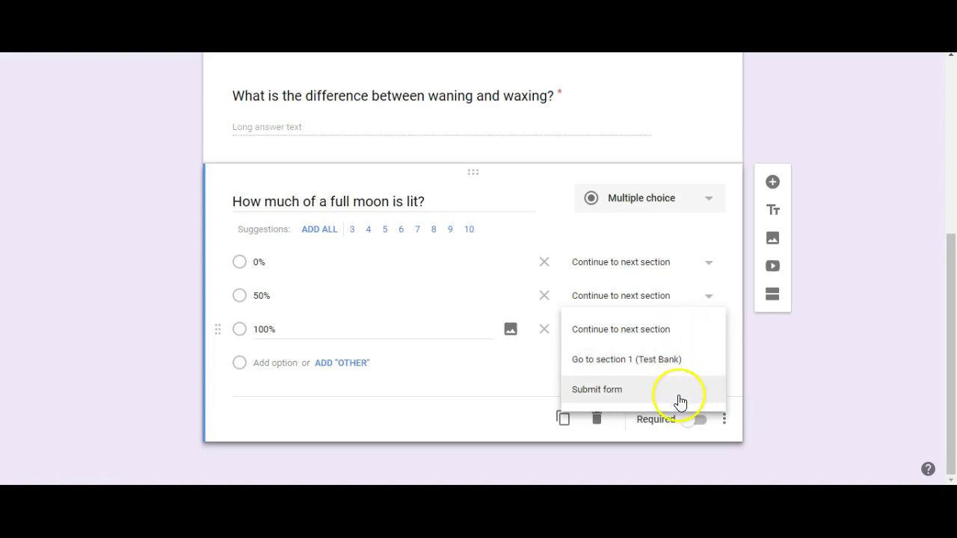
click(779, 385)
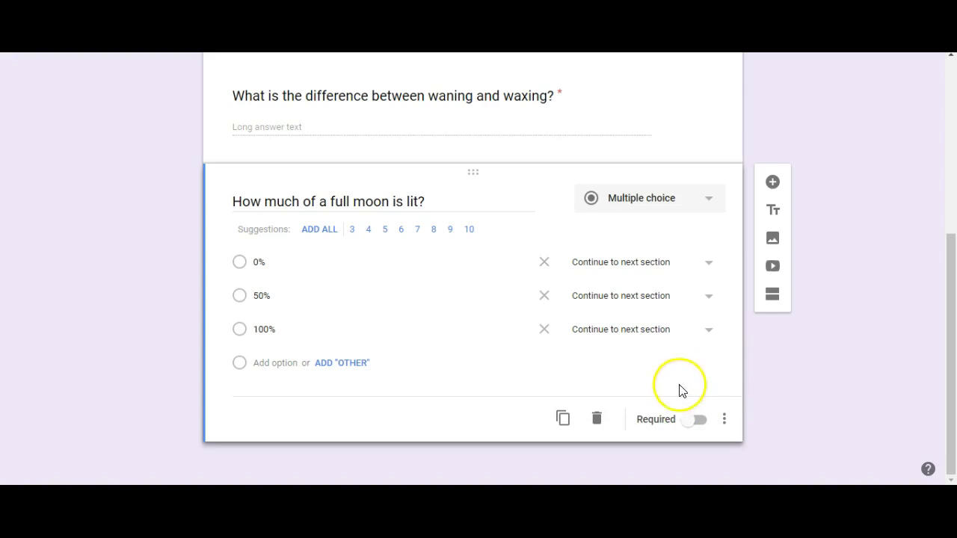
Add a fourth question below the full moon question and set its type to Checkboxes.
click(775, 184)
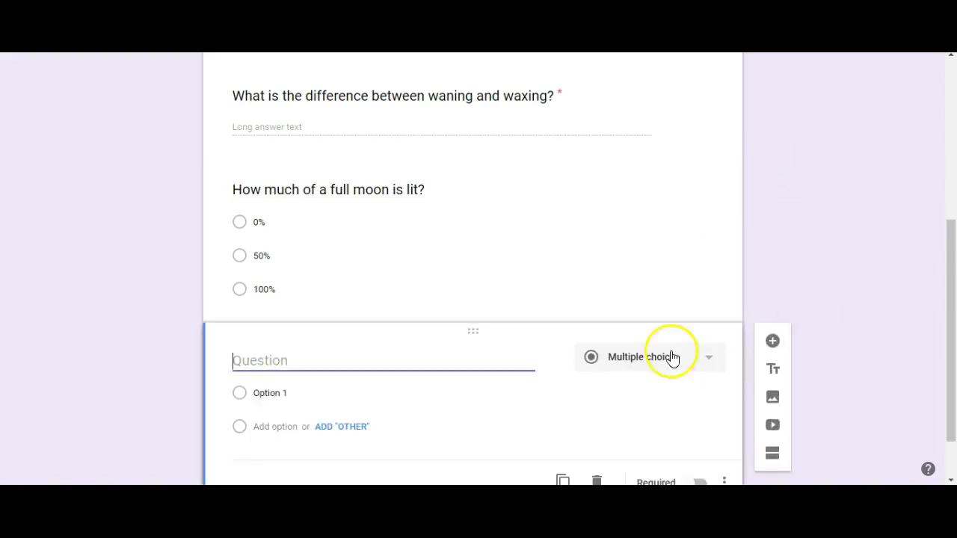
click(713, 358)
click(657, 195)
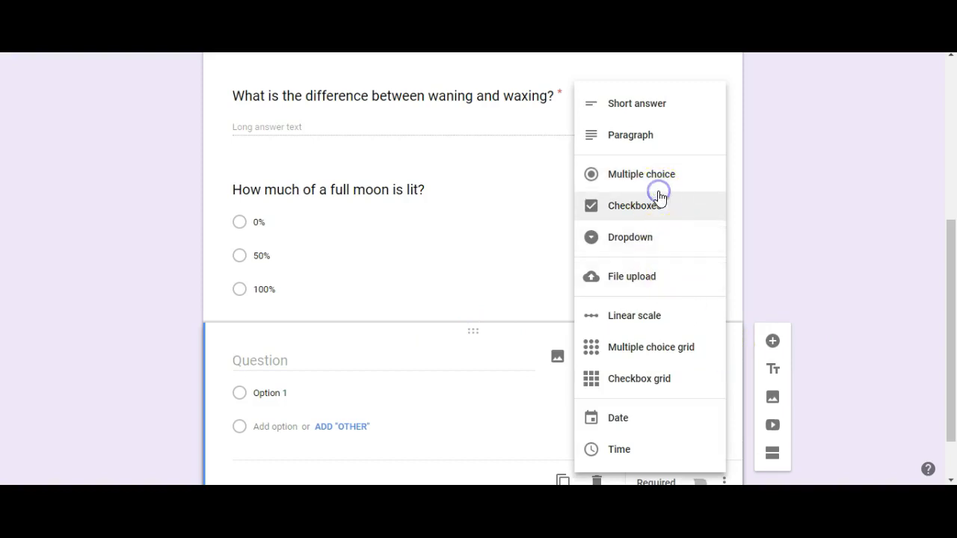
click(666, 203)
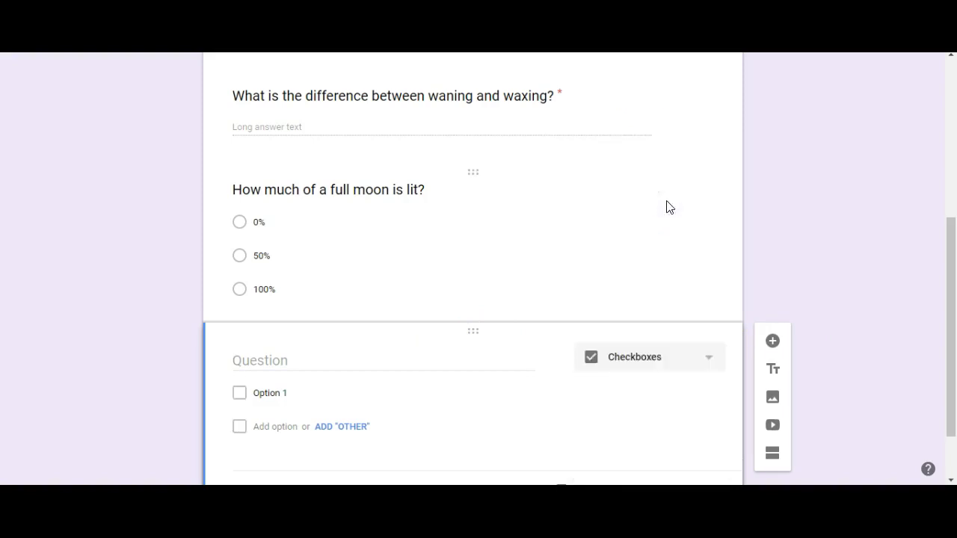
Title the new checkboxes question "Which of the following are moon phases terms?".
click(950, 262)
drag(950, 262, 939, 401)
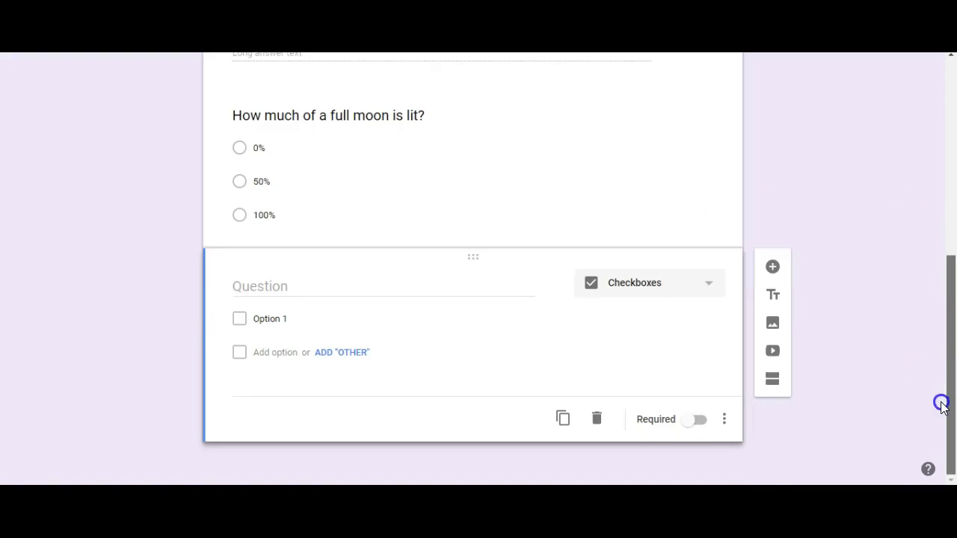
click(279, 290)
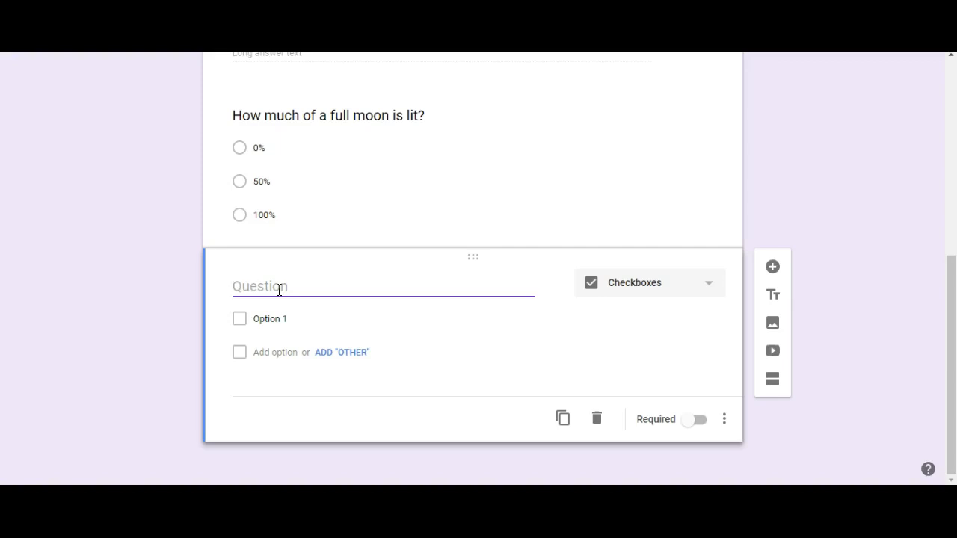
click(279, 290)
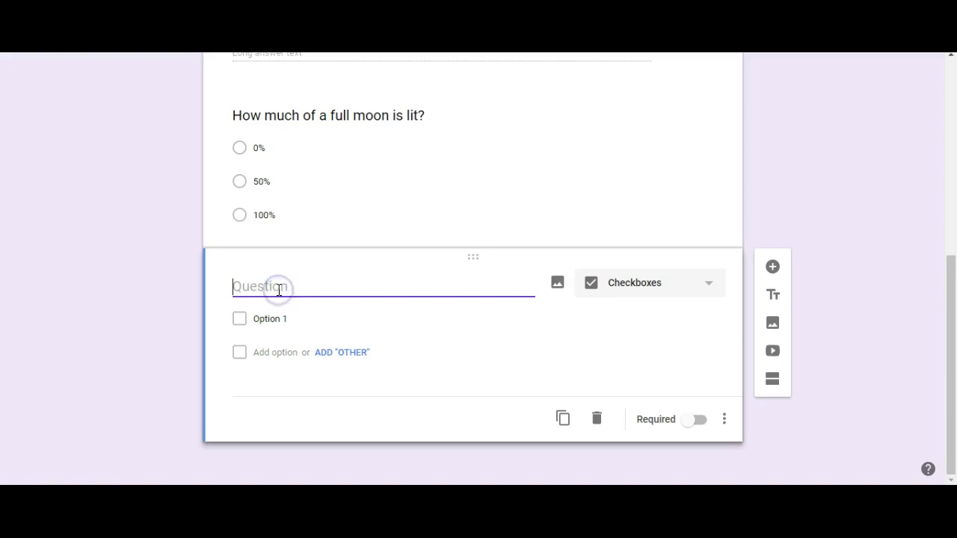
text(Wh)
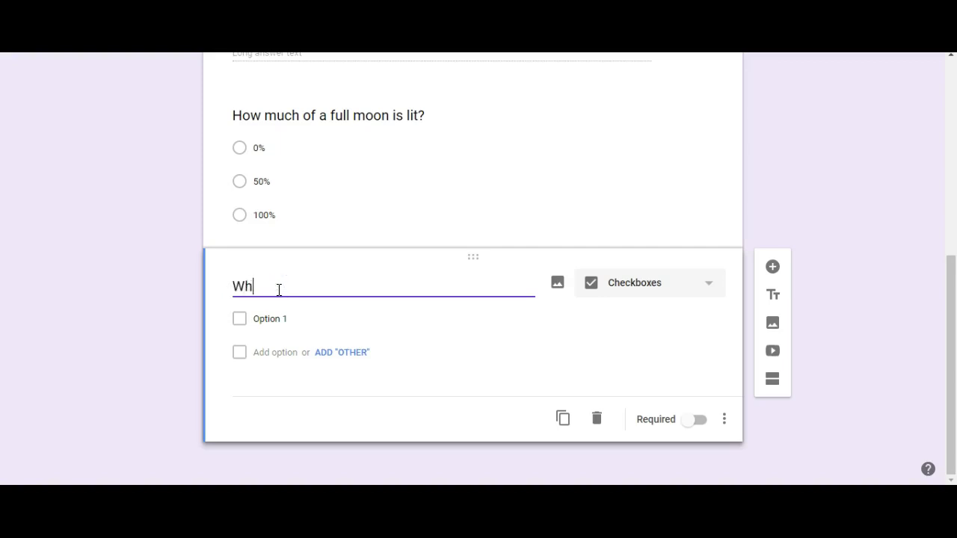
text(ich of the m)
key(BackSpace)
text(following are )
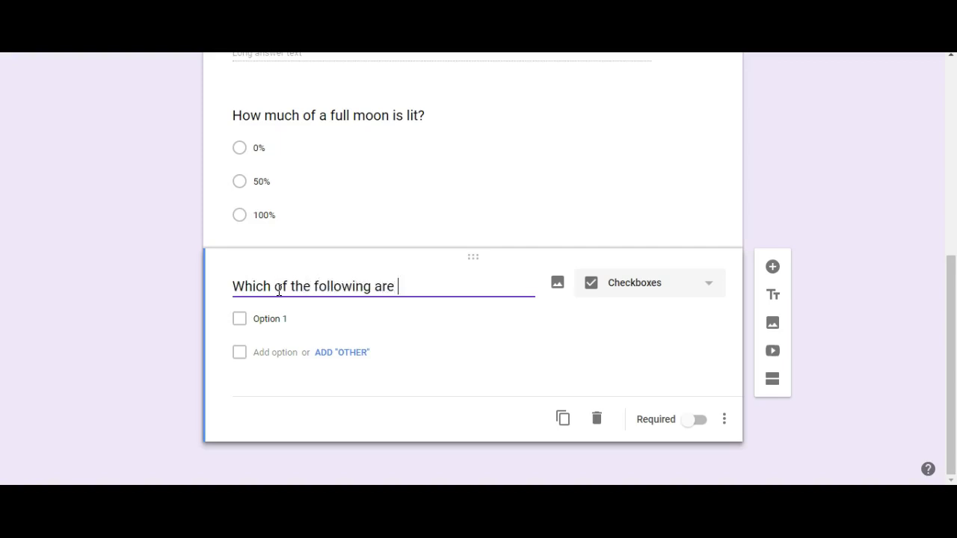
text(moon phase)
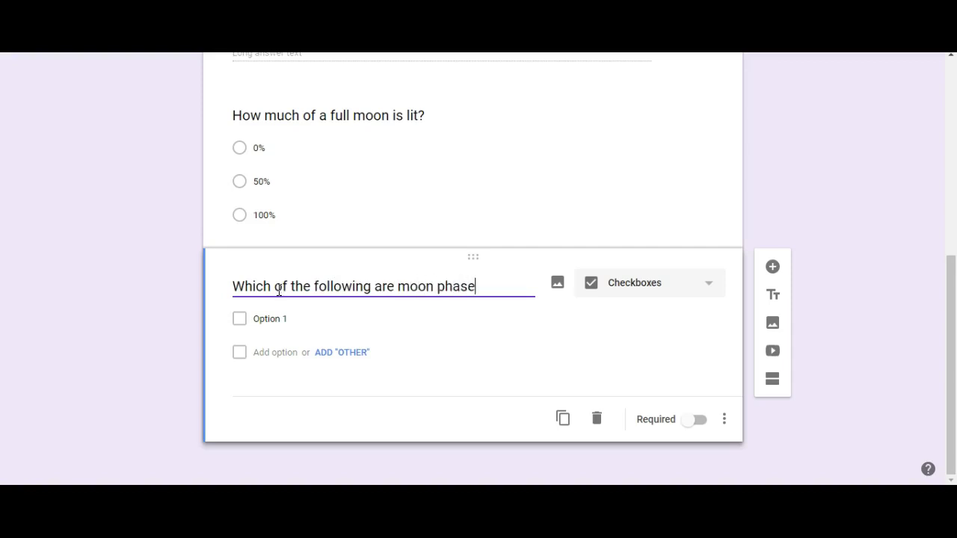
text(s terms?)
Give the moon phases terms question Crescent and Waxing as its first two options.
click(265, 329)
click(273, 329)
text(c)
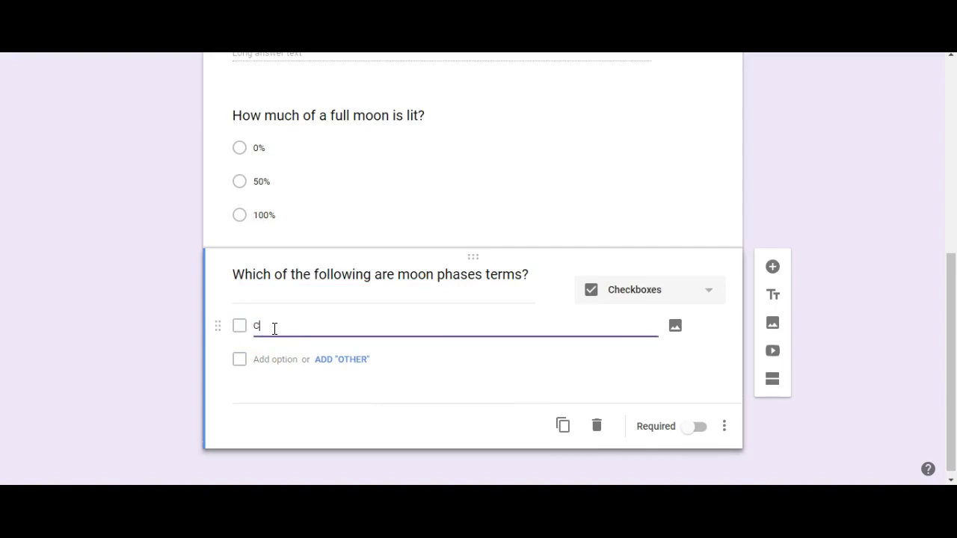
text(rescent)
key(Tab)
key(Tab)
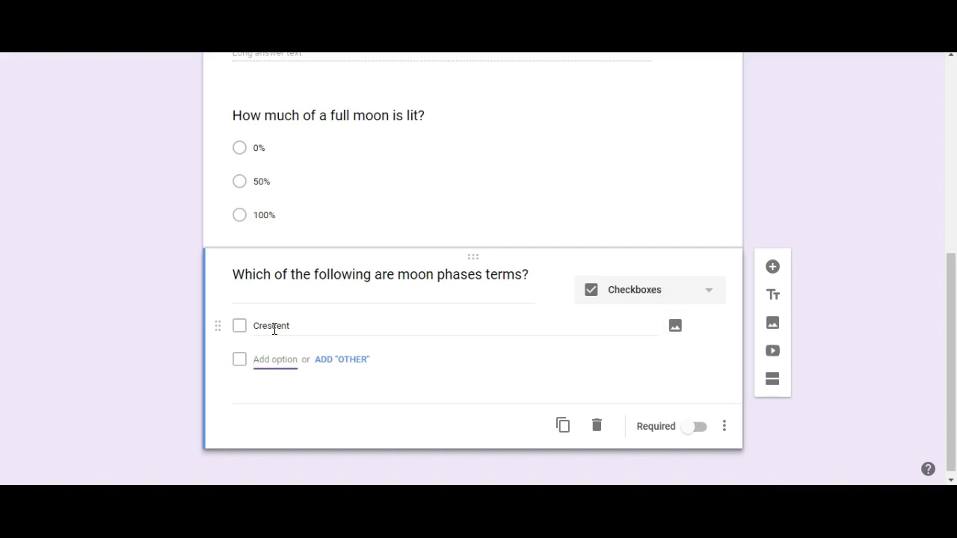
text(Wa)
key(Tab)
key(Tab)
key(Tab)
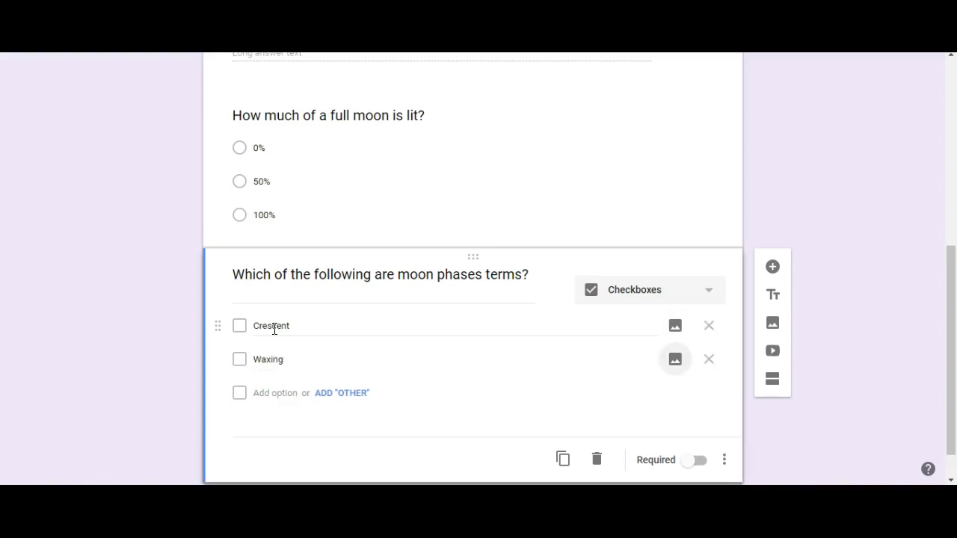
Add the options Waning, Full Moon, Hamburger and Pizza to the moon phases terms question.
text(Waning)
key(Return)
text(Full Moon)
key(Return)
text(Ham)
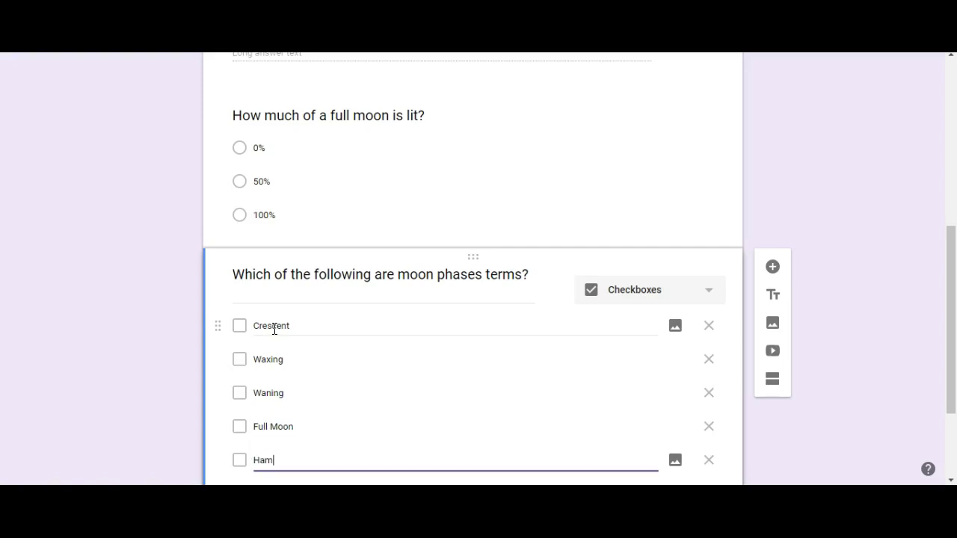
text(burger)
key(Return)
text(Pizza)
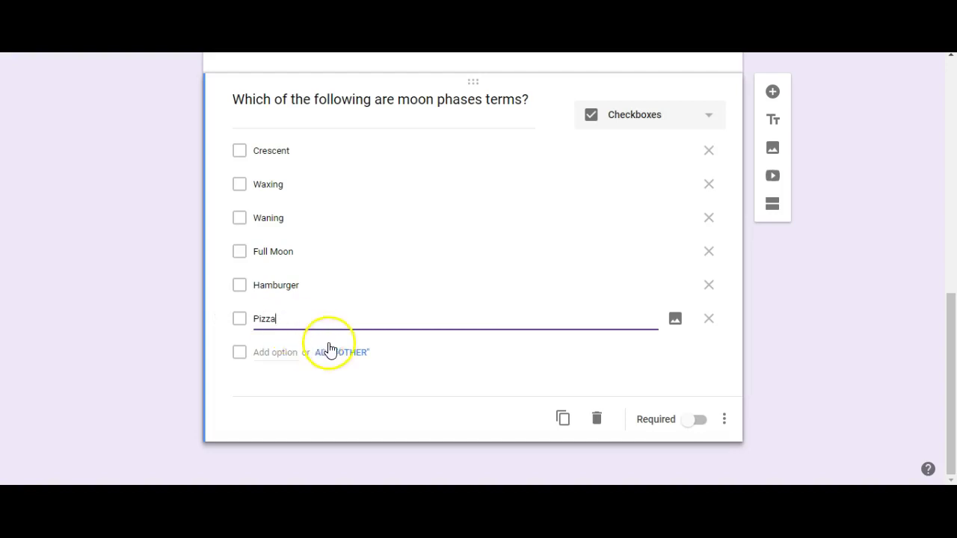
Add response validation requiring exactly 4 selections, with the custom error text "You need at least 4 choices".
click(723, 420)
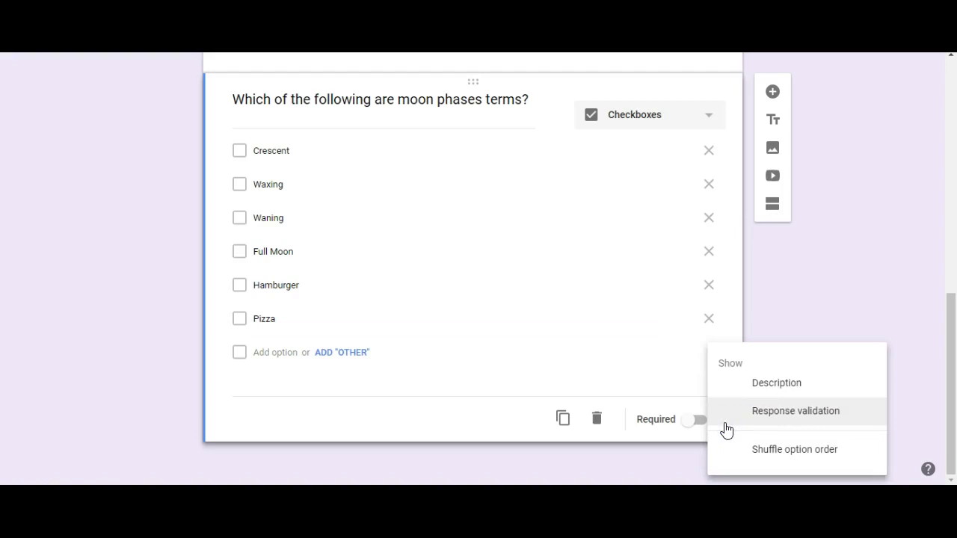
click(749, 421)
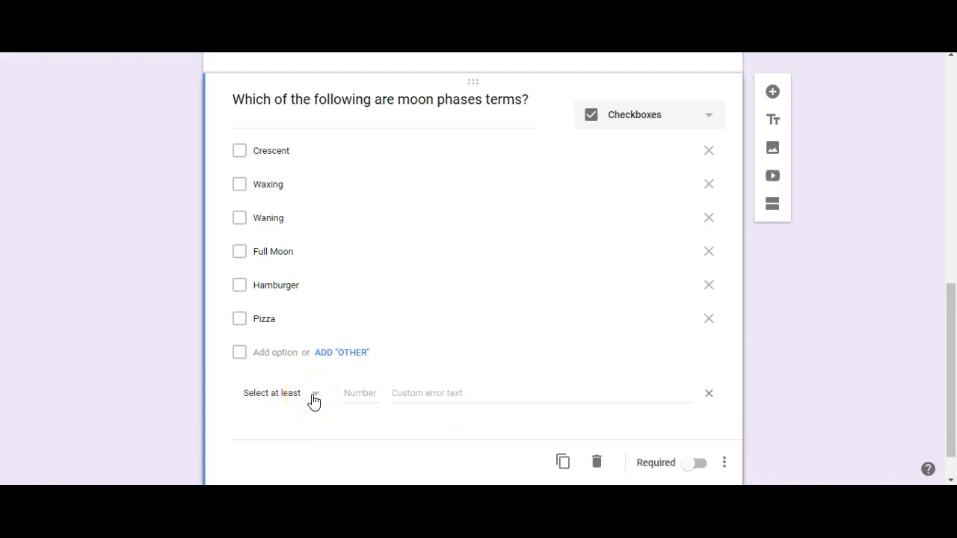
click(312, 398)
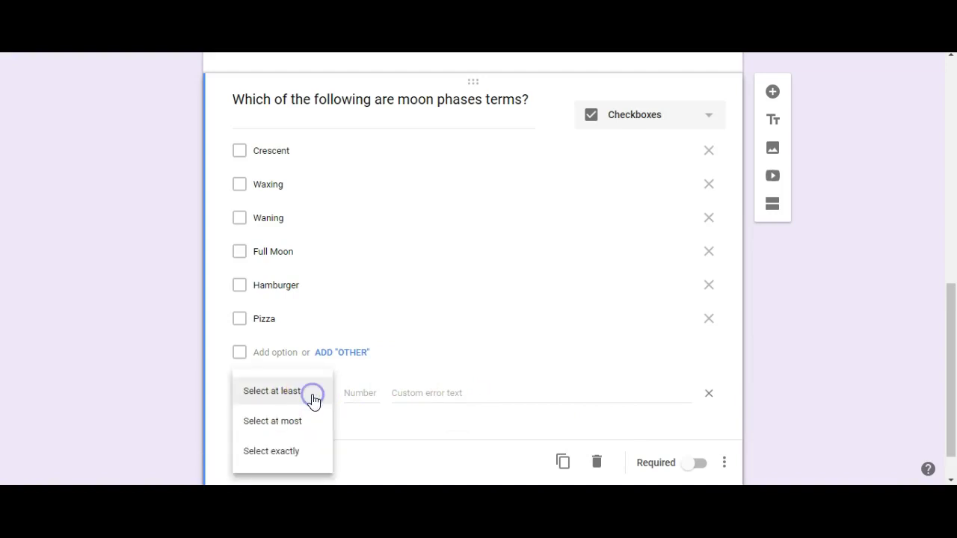
click(303, 453)
click(365, 393)
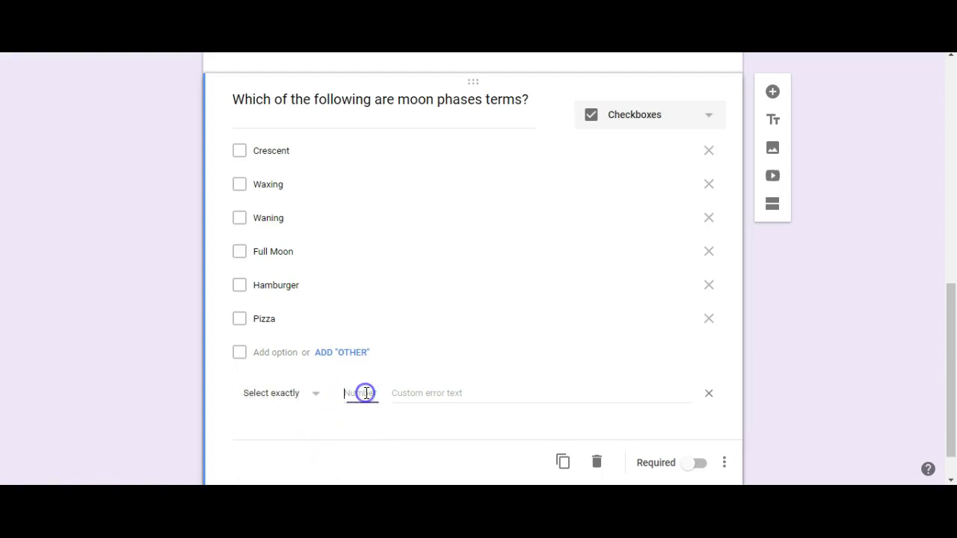
text(4)
click(435, 393)
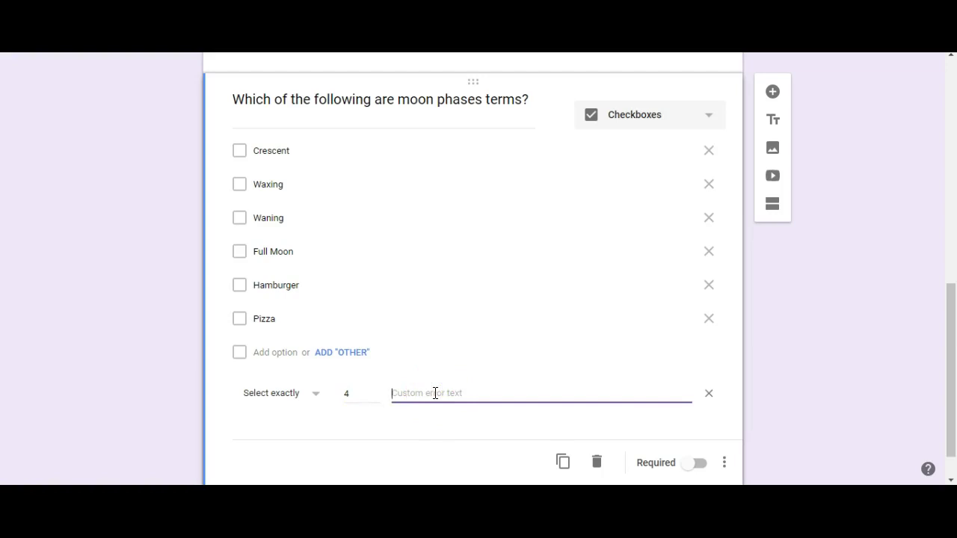
text(You need at least 4 cho)
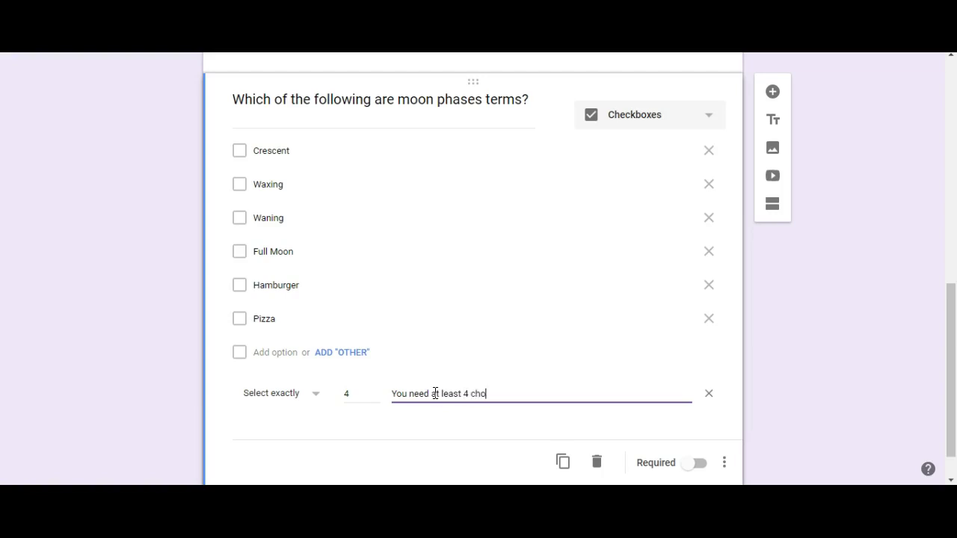
Remove the number response validation from the new moon short answer question.
drag(951, 370, 927, 254)
click(572, 260)
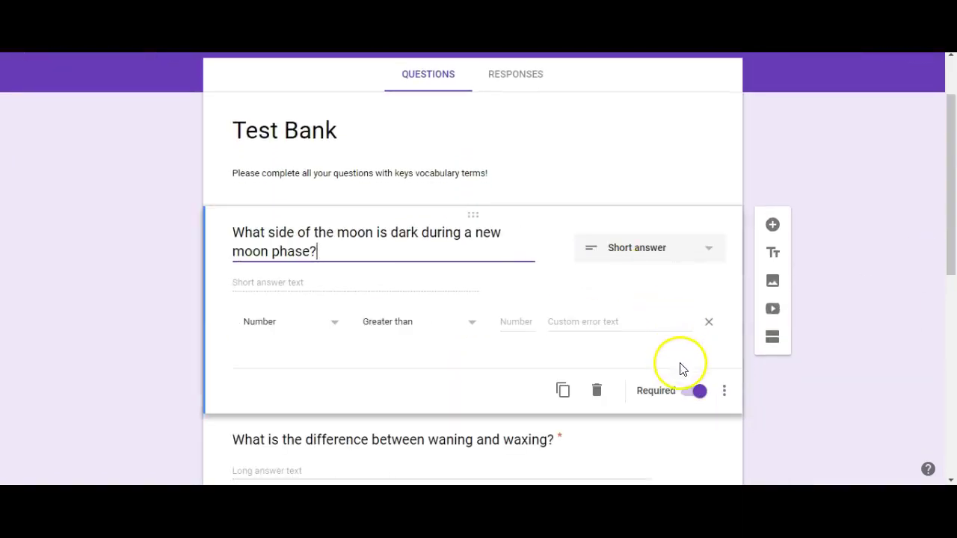
click(723, 390)
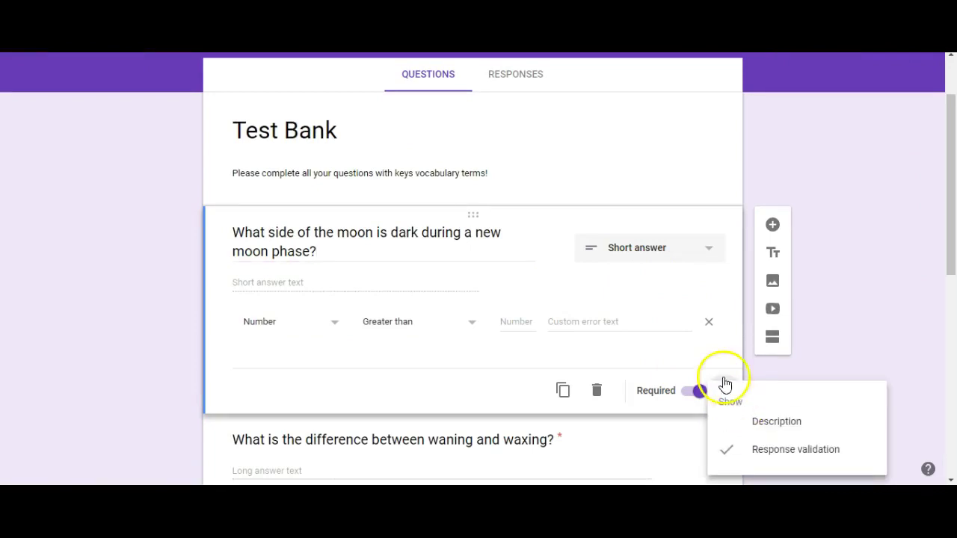
click(708, 322)
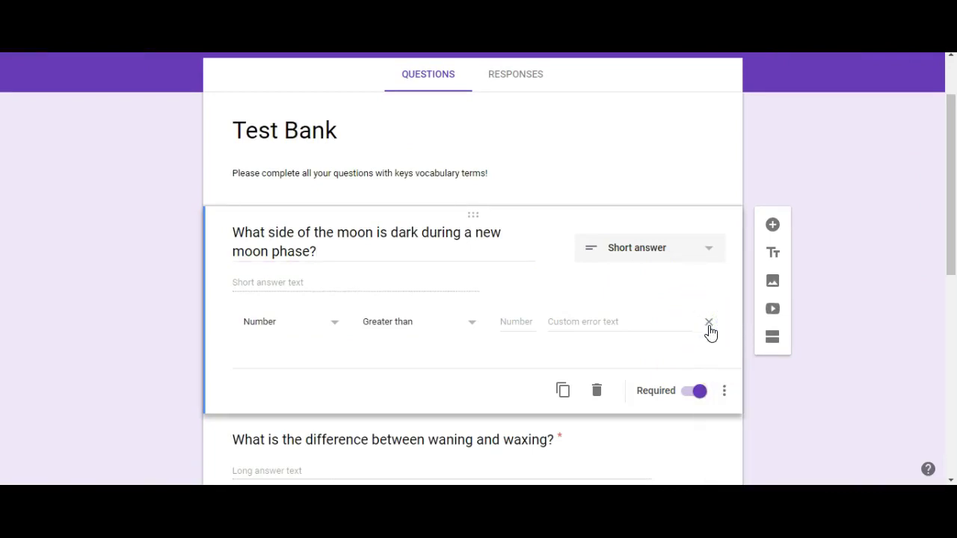
click(709, 251)
Preview the form and answer the new moon question with "The side that faces Earth.".
drag(952, 198, 950, 117)
click(740, 74)
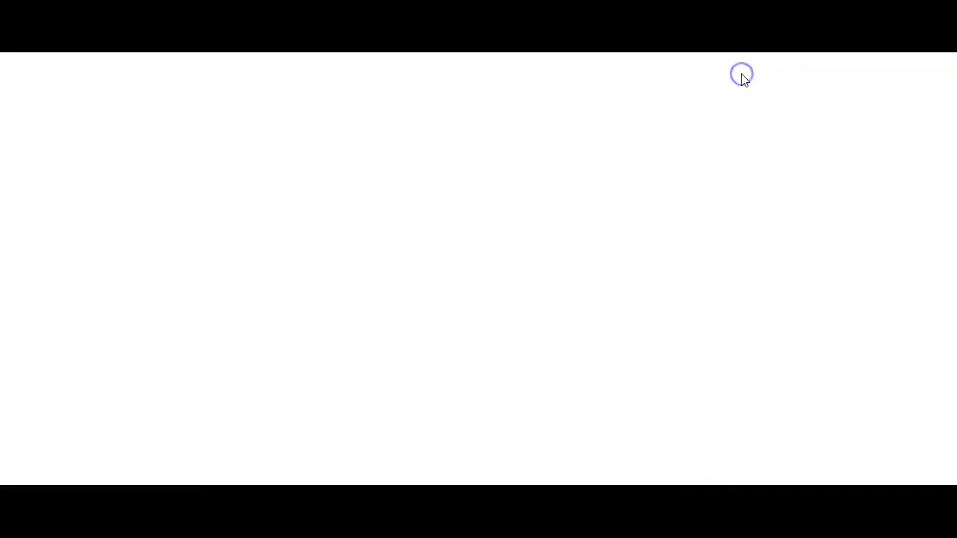
click(347, 356)
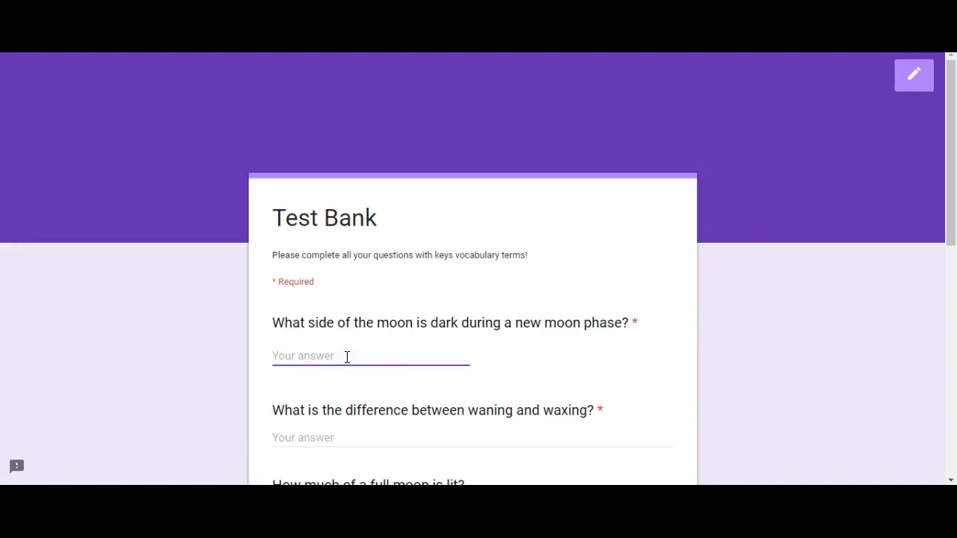
text(The side that faces Earth.)
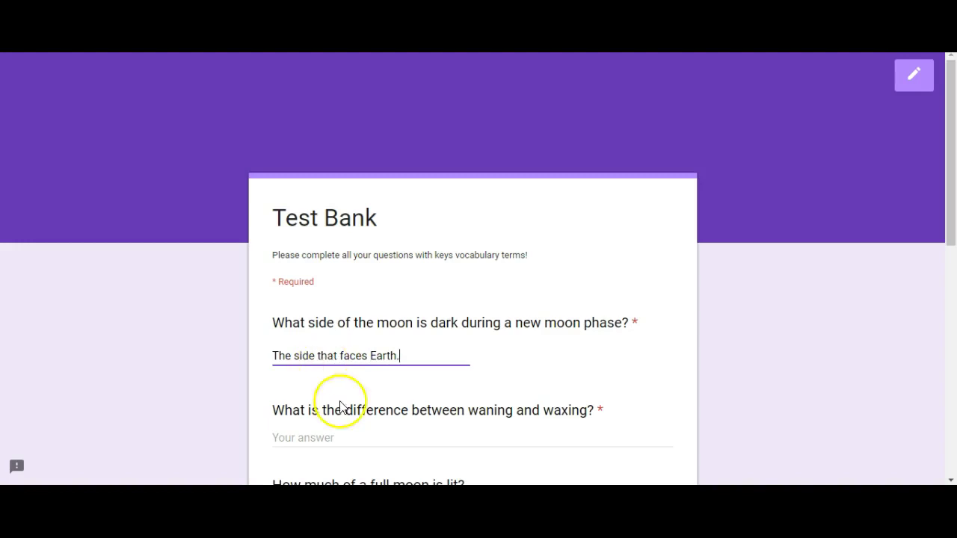
Answer the waning and waxing question with "Waning is light to the left (leaving) waxing is light to the right (growing)".
click(338, 438)
text(W)
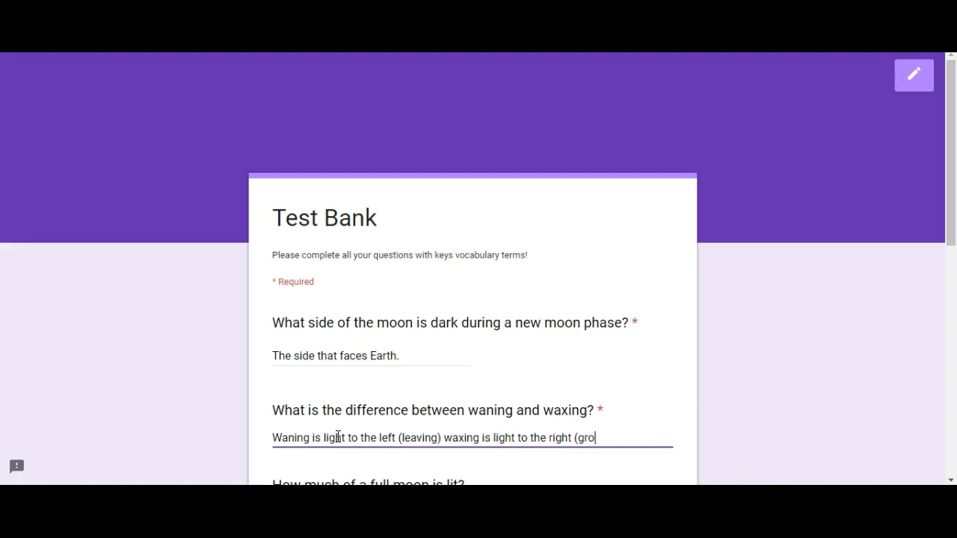
click(357, 442)
Answer 100% for the full moon question and test the checkboxes validation by selecting Full Moon, Pizza, Crescent and Waxing.
drag(954, 187, 951, 325)
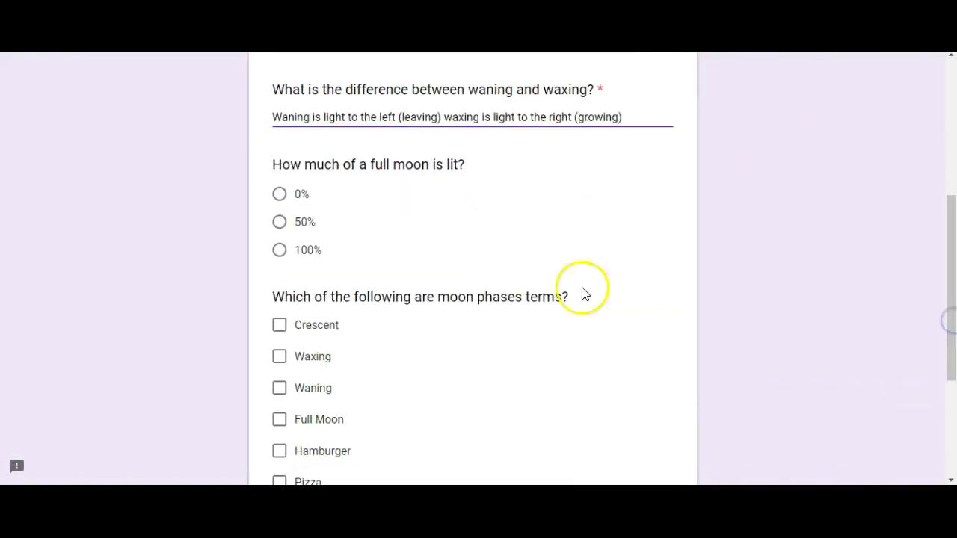
click(279, 252)
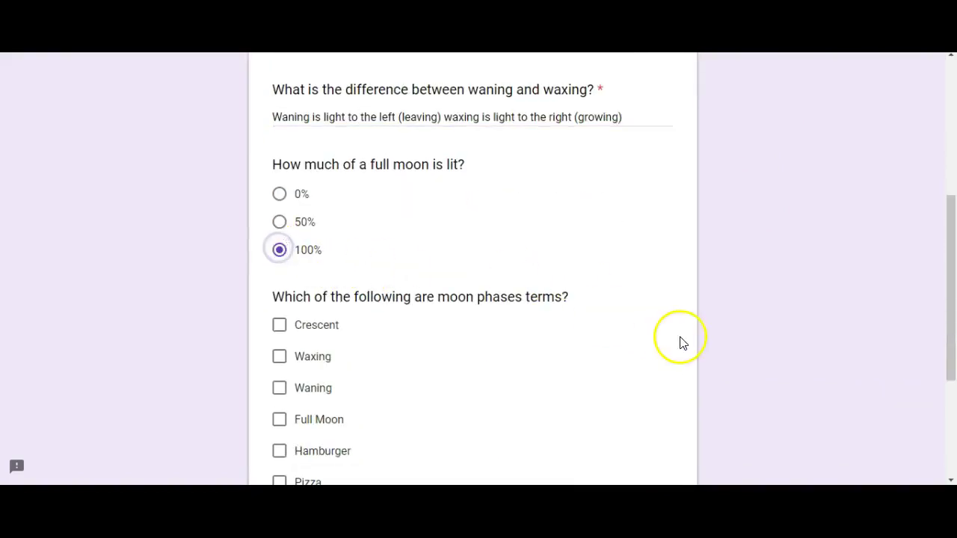
drag(951, 306, 953, 378)
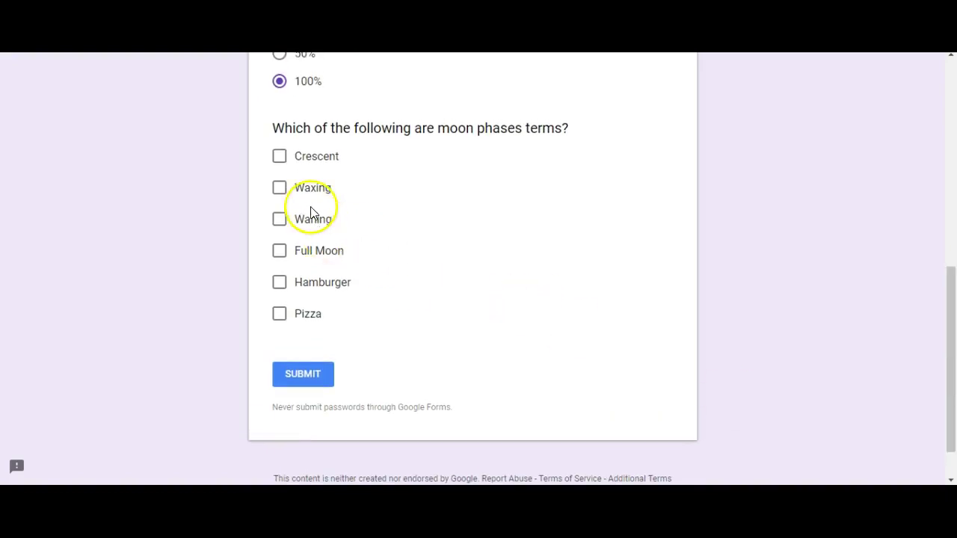
click(280, 254)
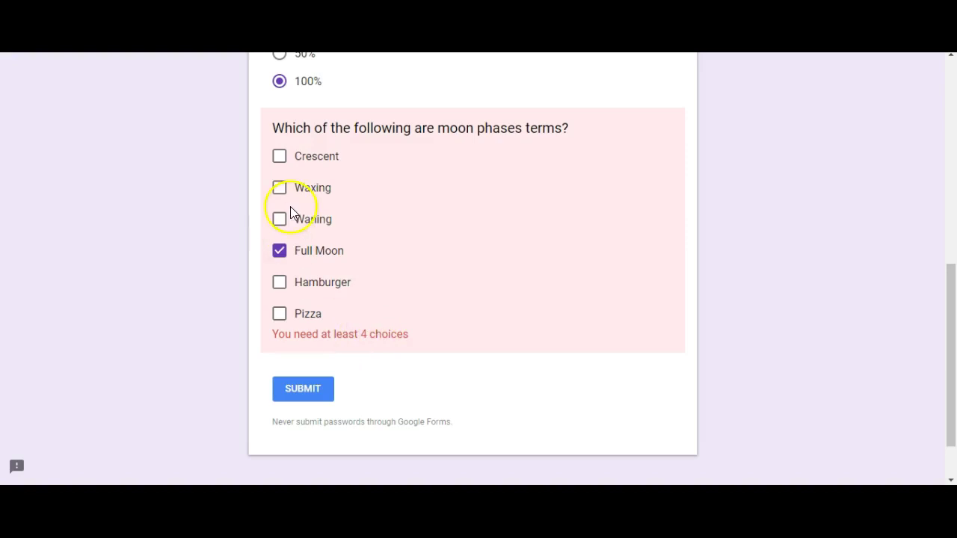
click(278, 323)
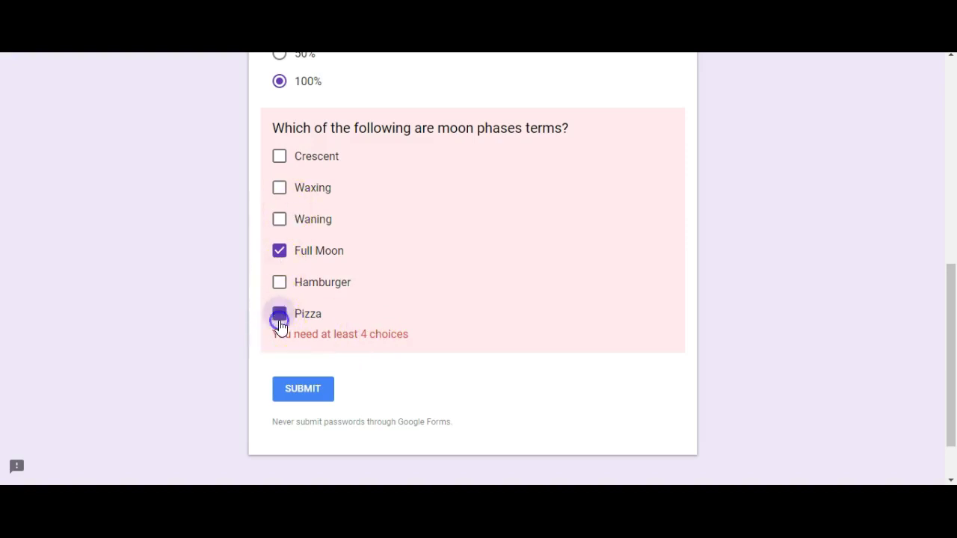
click(284, 161)
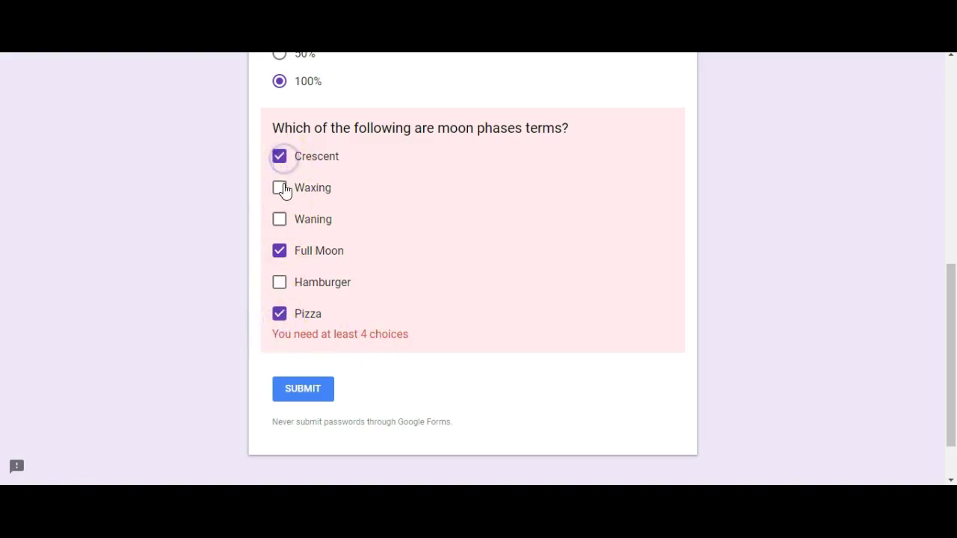
click(280, 188)
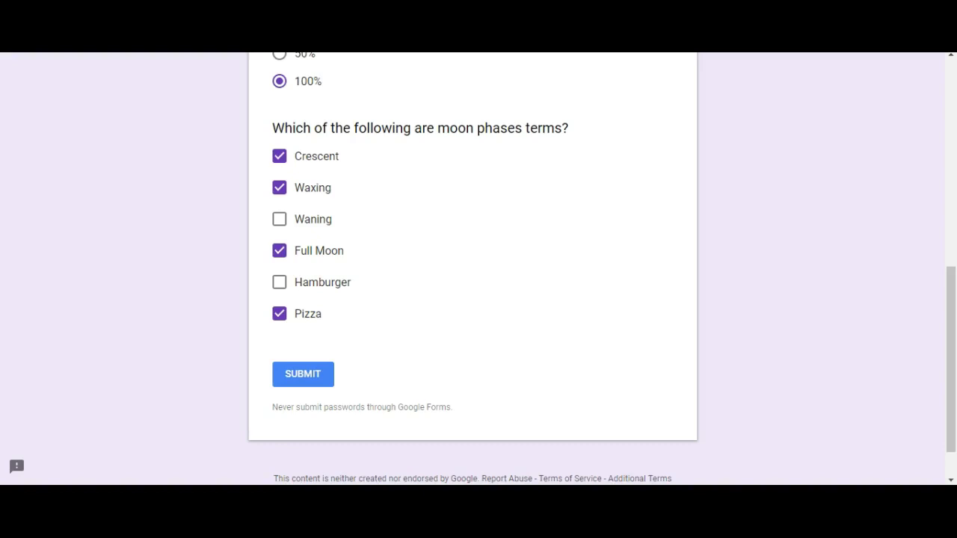
Close the form preview and add a fifth question below the moon phases terms question.
key(ctrl+w)
click(557, 88)
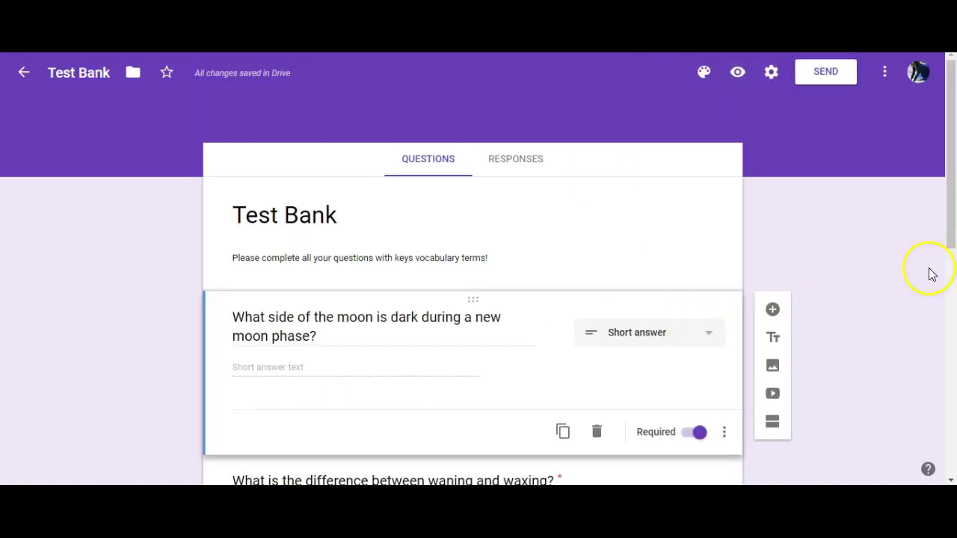
drag(952, 172, 948, 452)
click(555, 328)
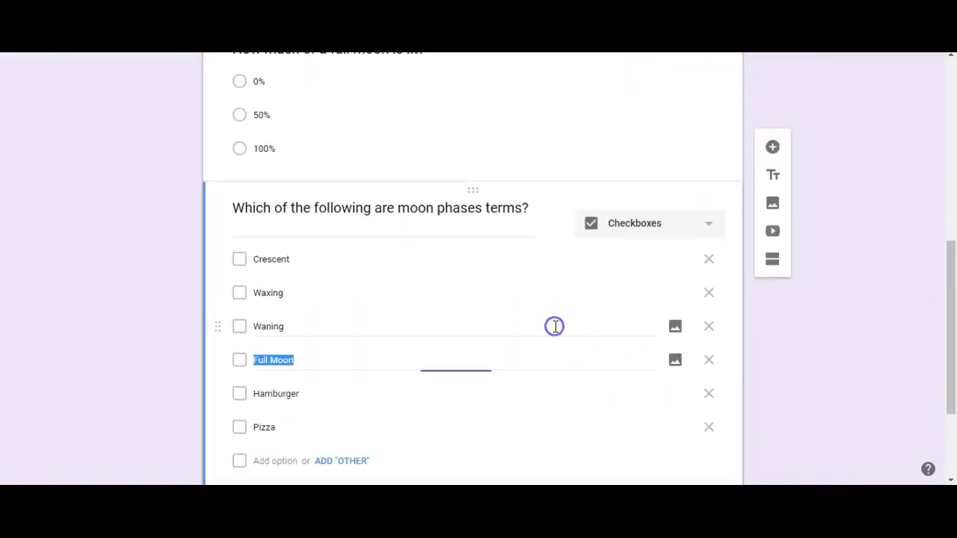
drag(950, 277, 953, 357)
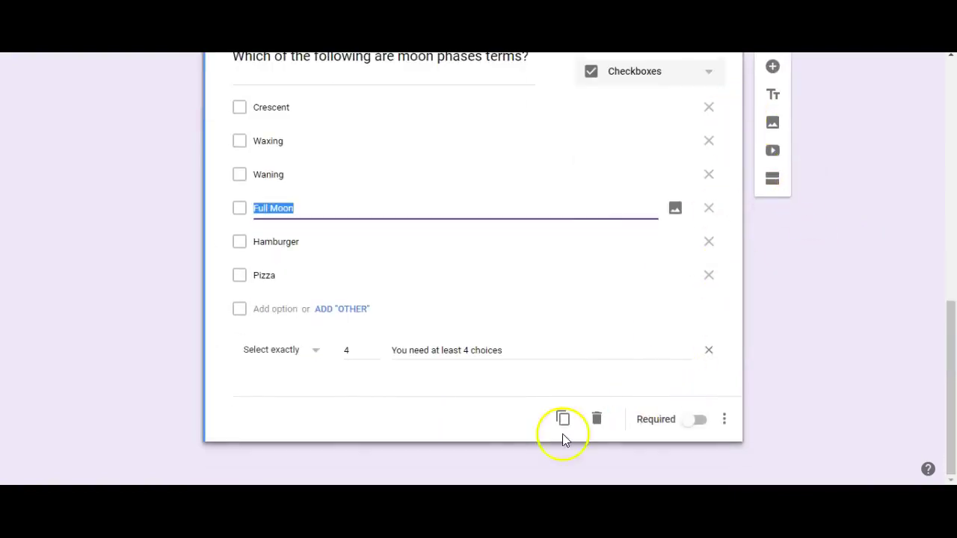
click(773, 67)
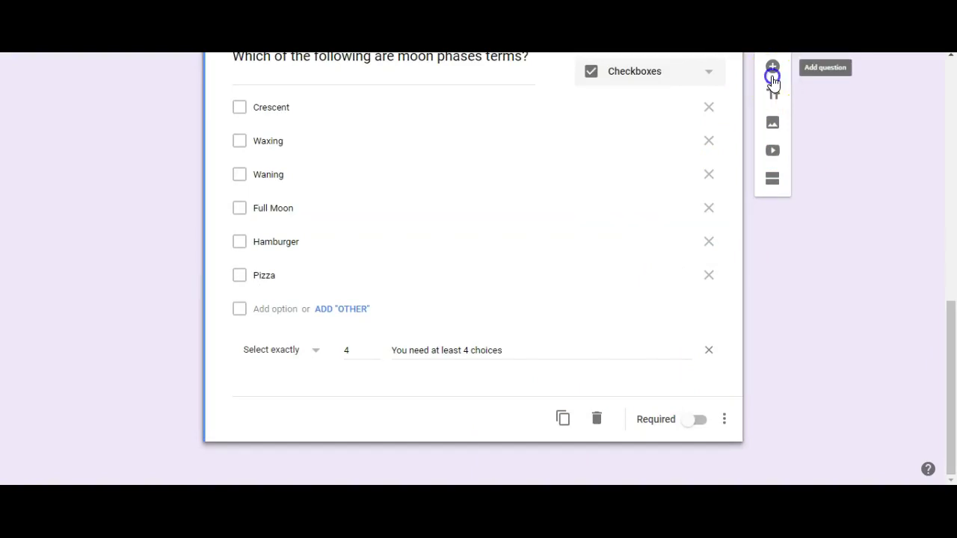
Make the new question a dropdown and title it "What are the moon phases?".
click(686, 332)
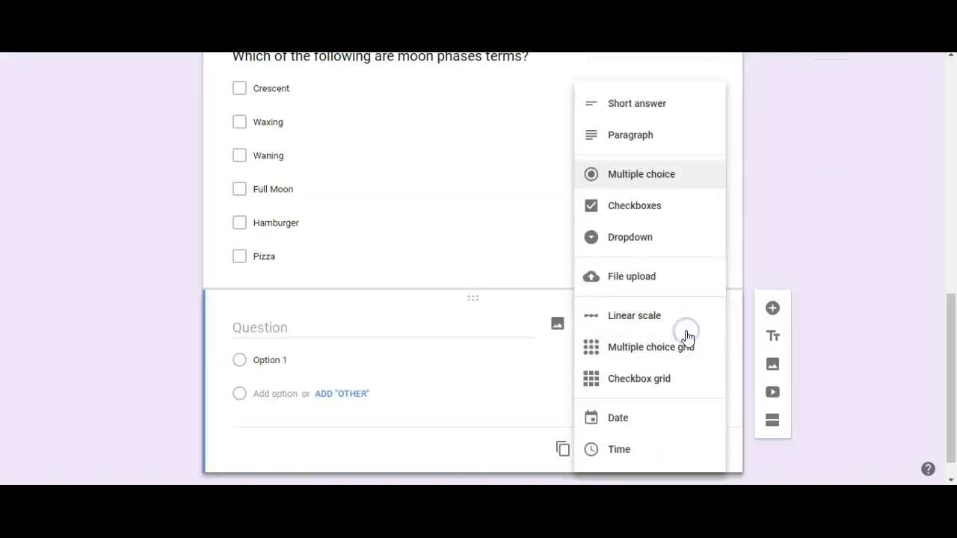
click(663, 253)
click(336, 335)
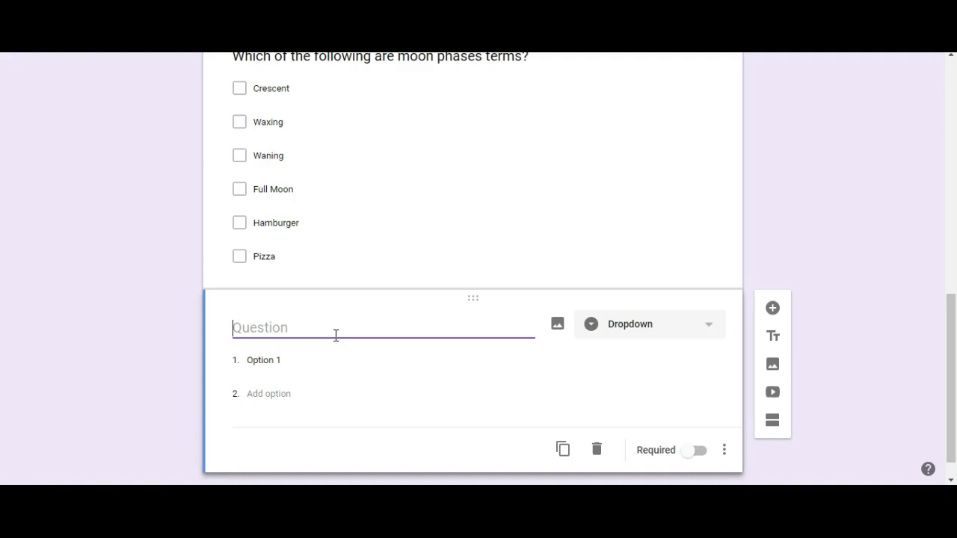
text(What are the moon pah)
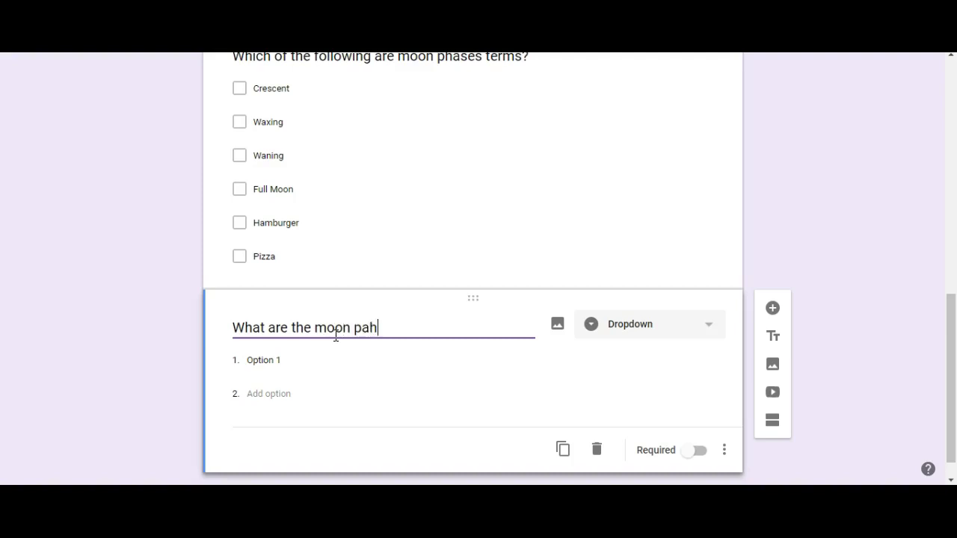
Fill in the dropdown question's four options as Full, None, Old and Blue.
click(314, 357)
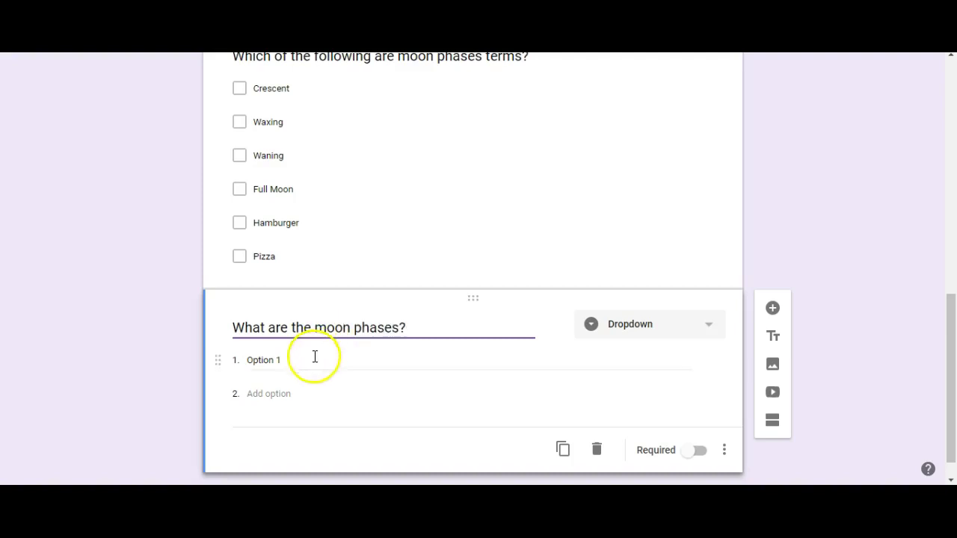
text(Full)
key(Return)
text(New)
key(Return)
text(Qu)
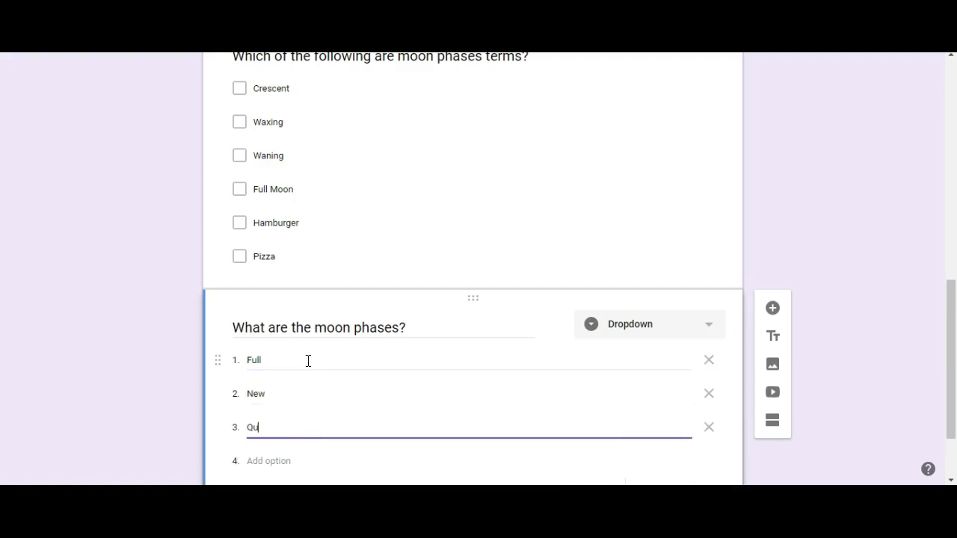
double_click(274, 392)
text(None)
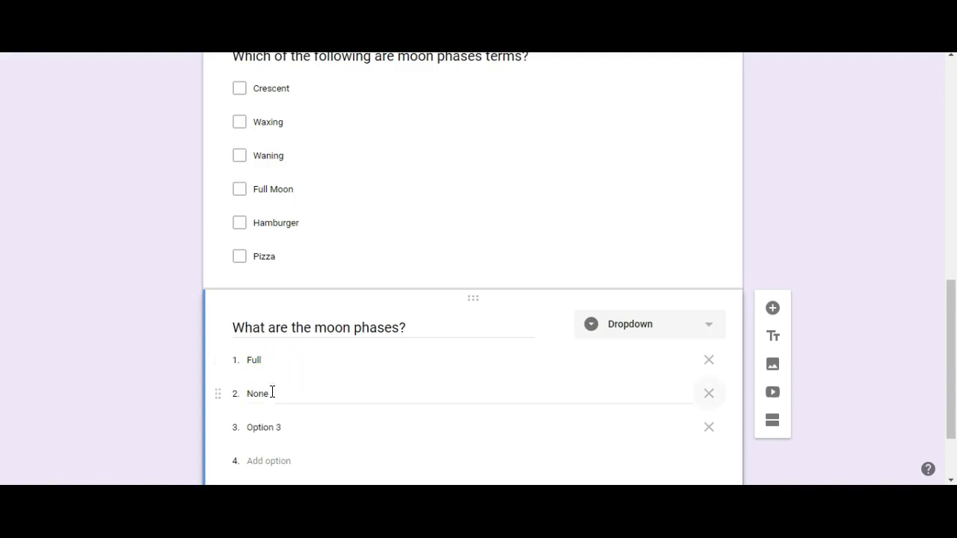
key(Tab)
key(Tab)
text(Old)
key(Return)
text(Blue)
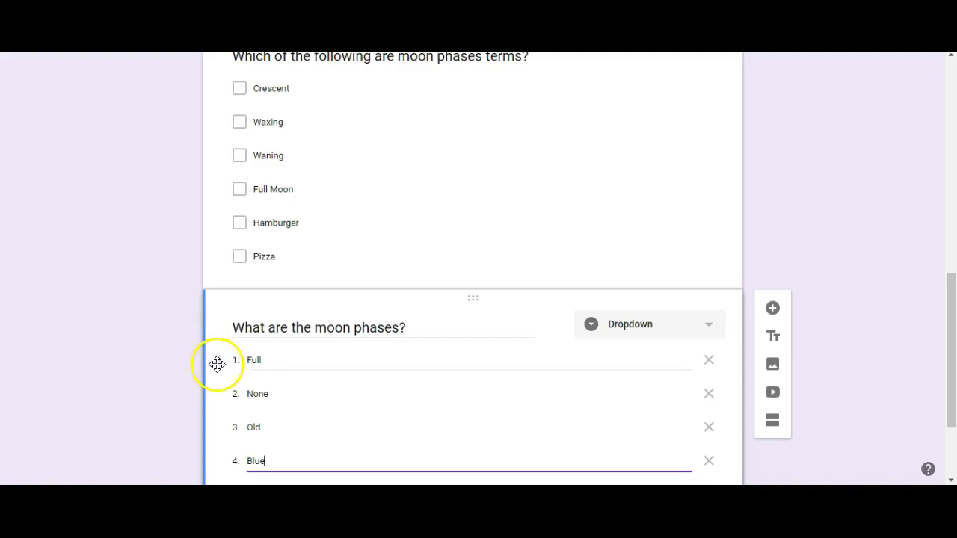
Examine the option reordering handle and the additional settings available for the dropdown question.
mouse_move(216, 362)
mouse_down()
mouse_move(216, 459)
mouse_move(219, 357)
mouse_up()
click(490, 386)
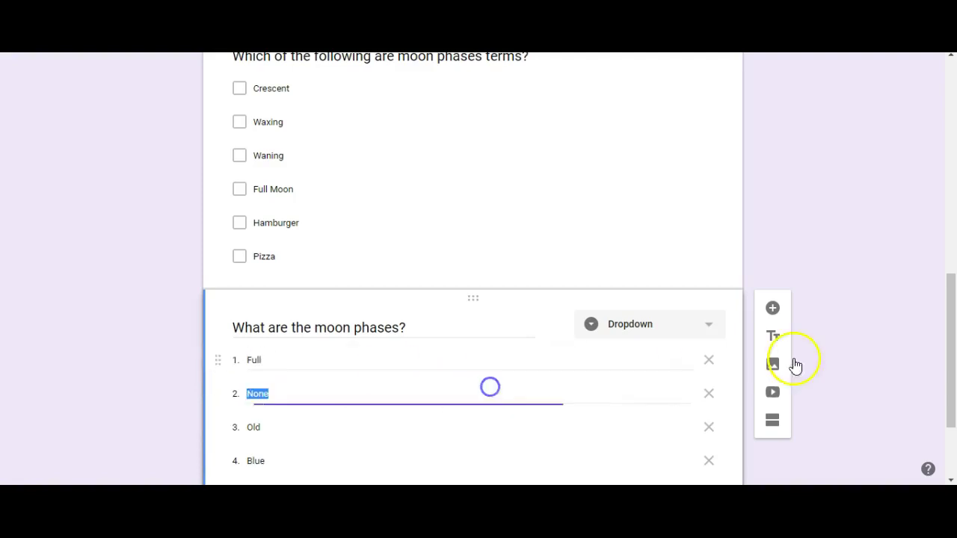
drag(950, 324, 953, 390)
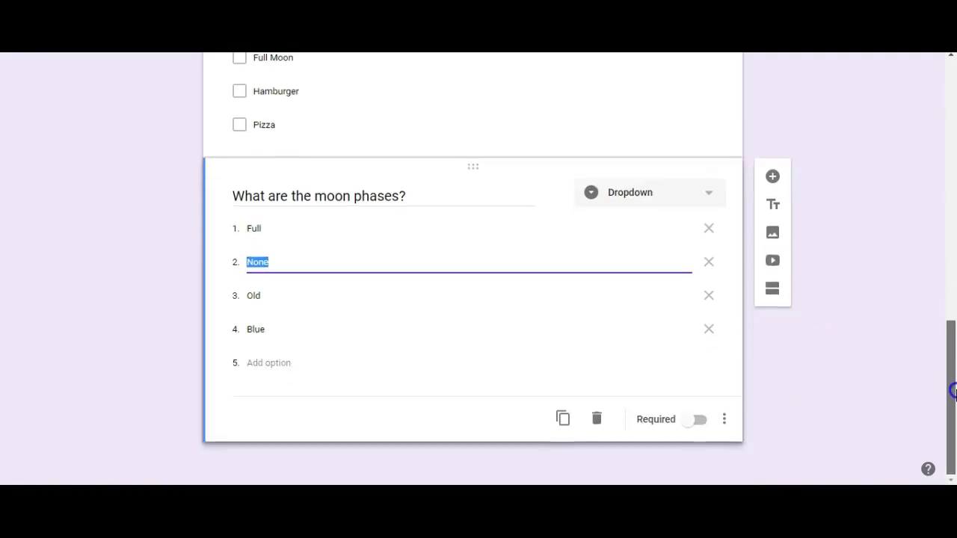
click(723, 422)
click(746, 426)
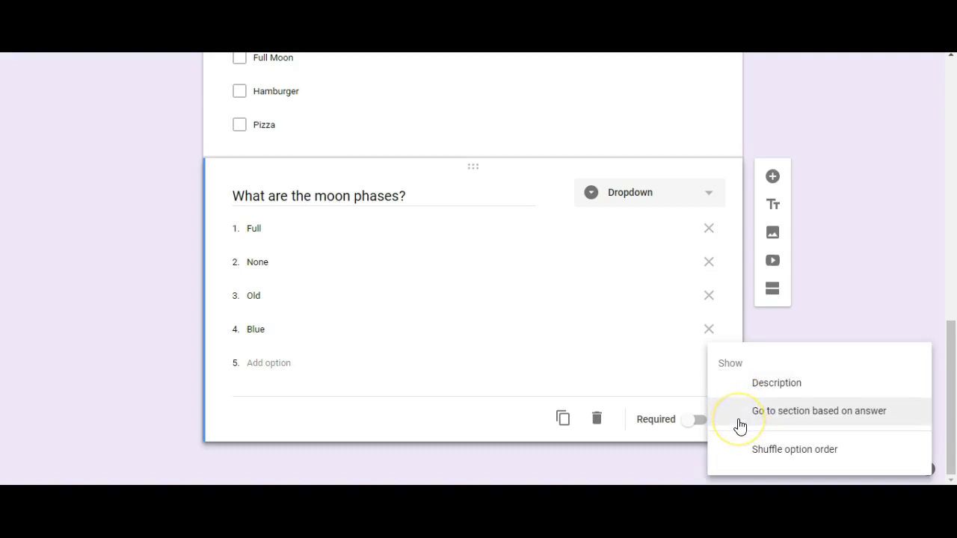
click(462, 408)
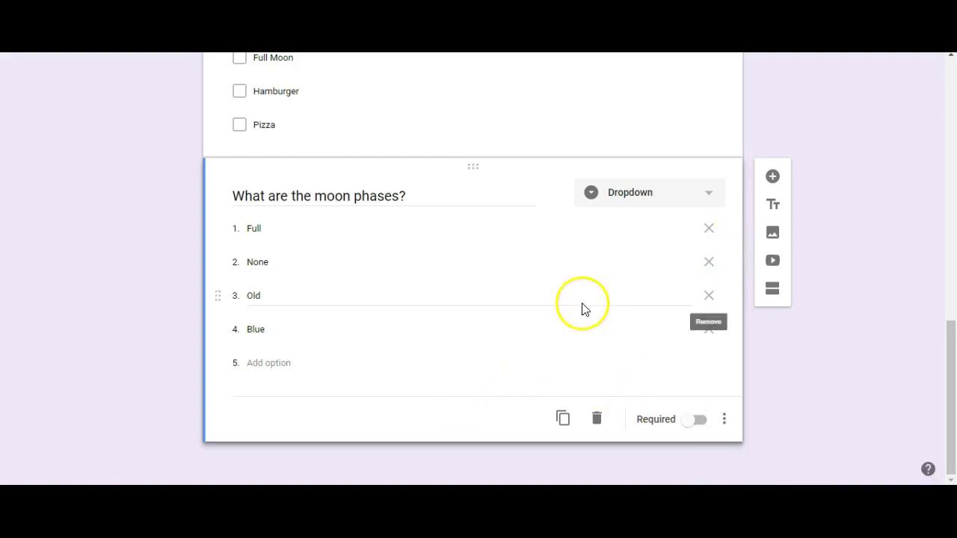
Add a linear scale question titled "Are you familiar with moon phases?" below the dropdown question.
click(772, 179)
click(695, 393)
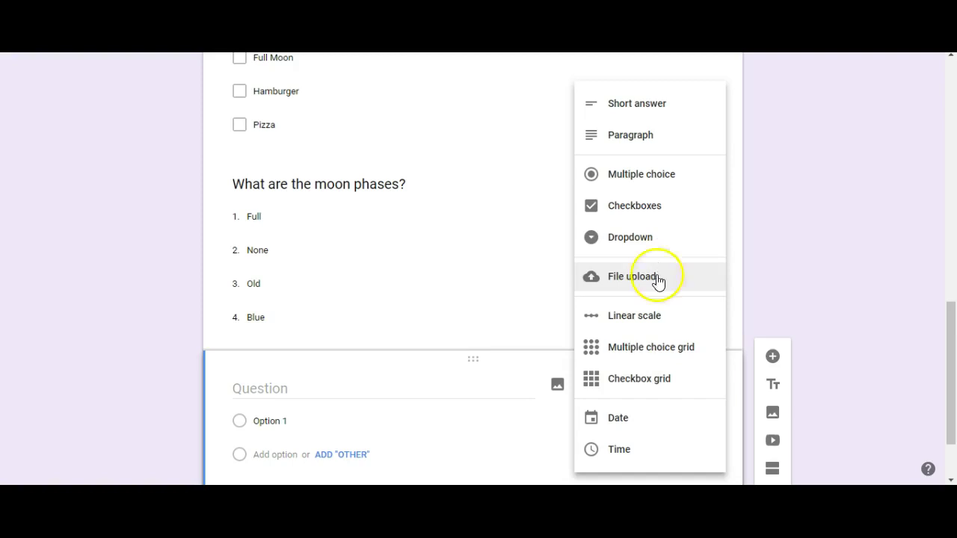
click(662, 322)
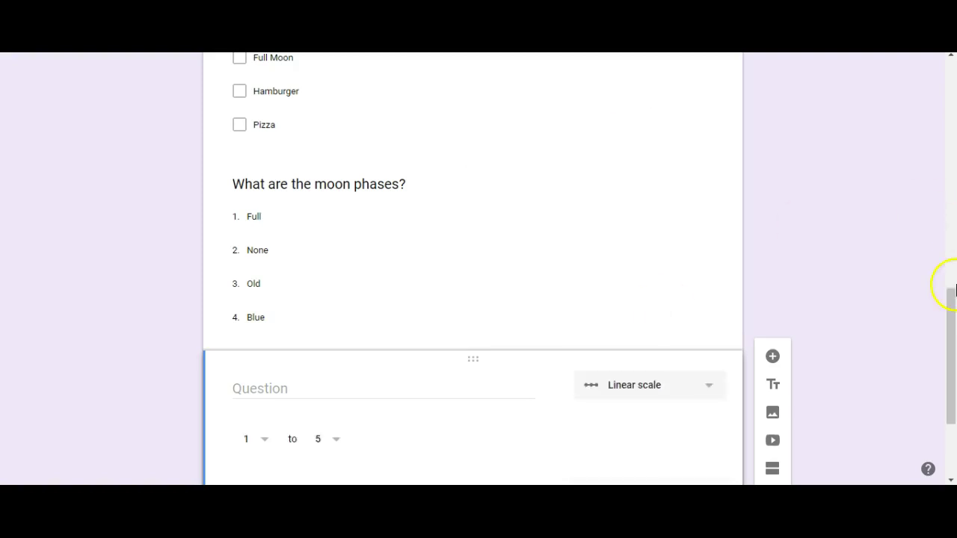
drag(949, 323, 951, 364)
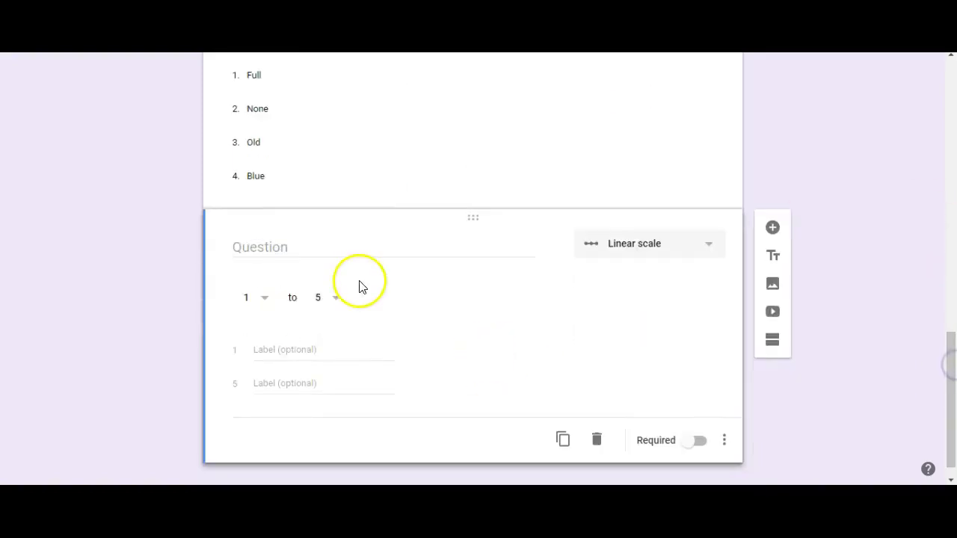
click(346, 247)
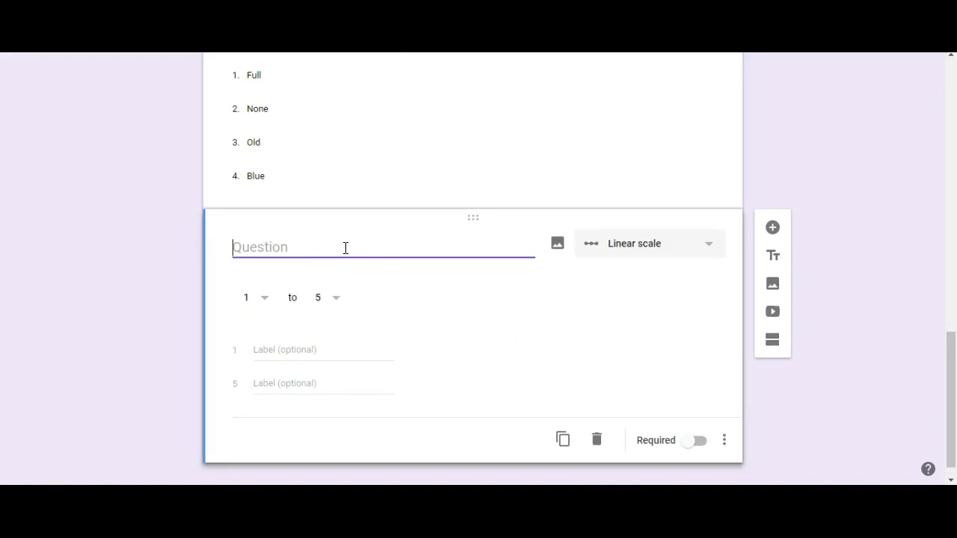
click(281, 349)
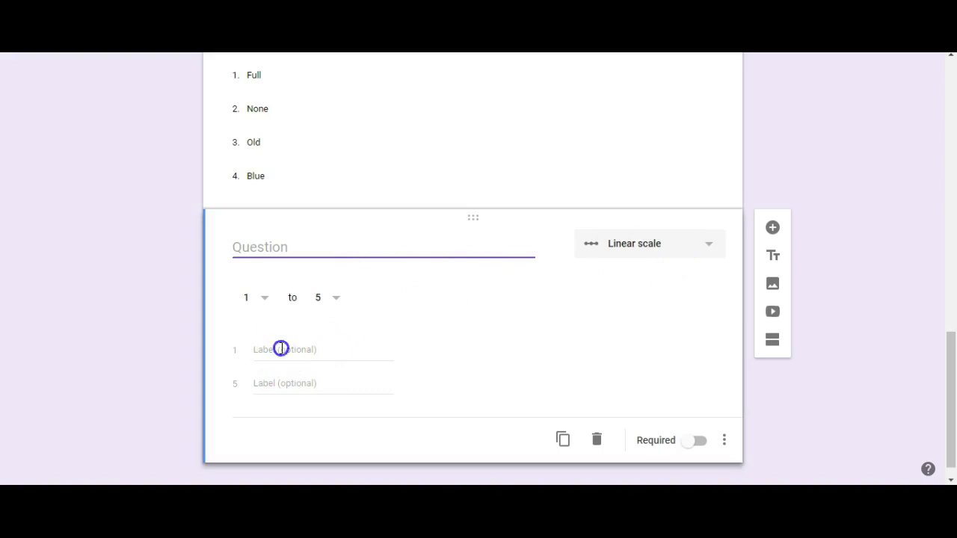
click(252, 246)
text(Are)
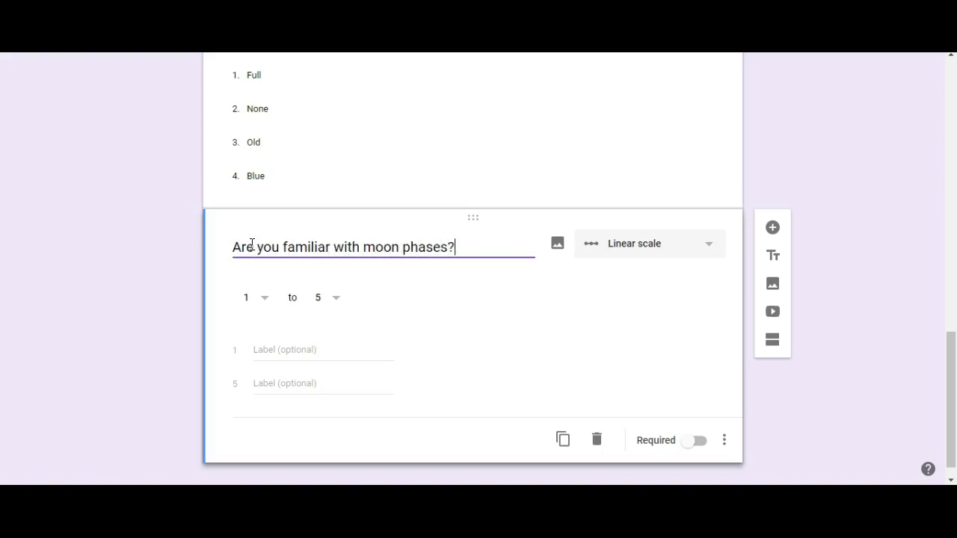
Label the linear scale's value 1 as "Not at all" and value 5 as "I am a pro".
click(276, 340)
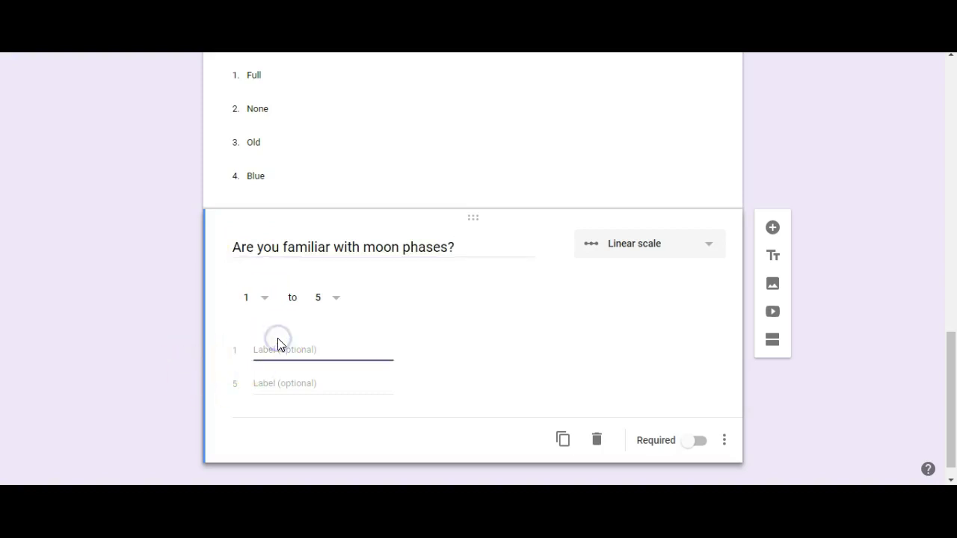
click(278, 349)
text(Not t)
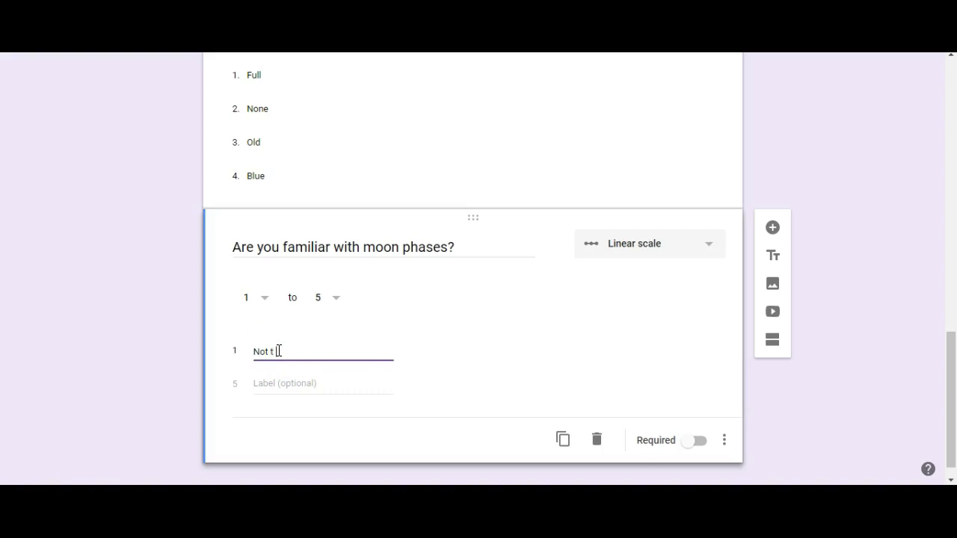
click(276, 384)
text(I am a pro)
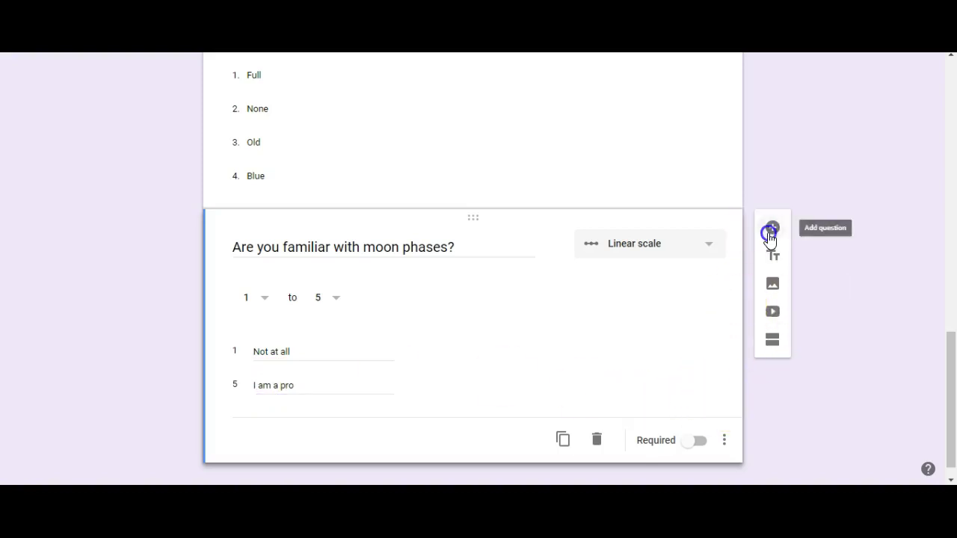
Add a multiple choice grid question below the linear scale question.
click(772, 228)
click(695, 384)
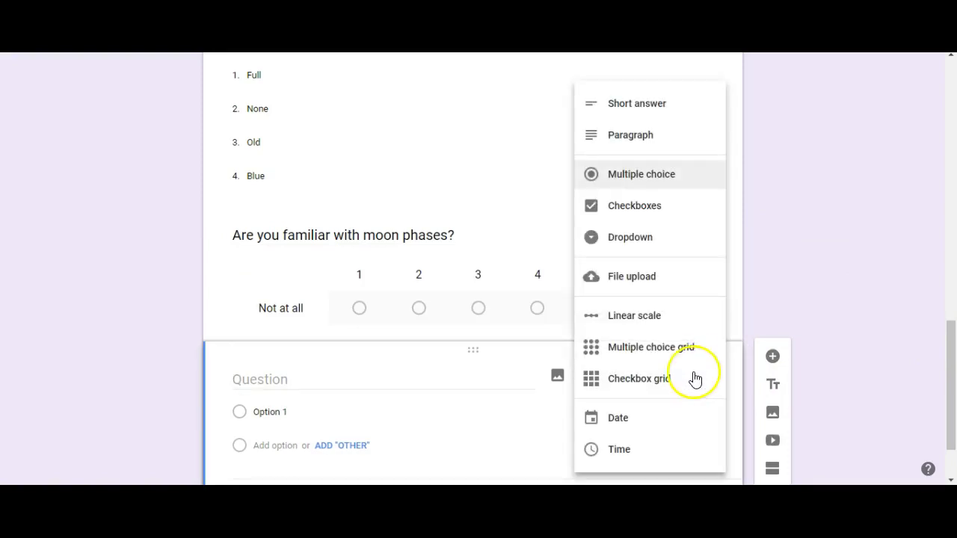
click(695, 361)
click(946, 377)
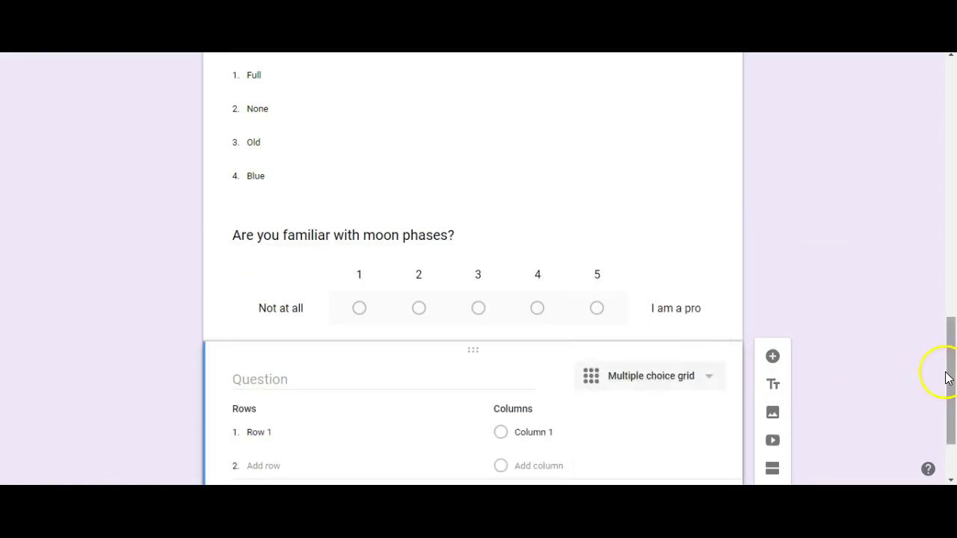
drag(946, 375, 949, 406)
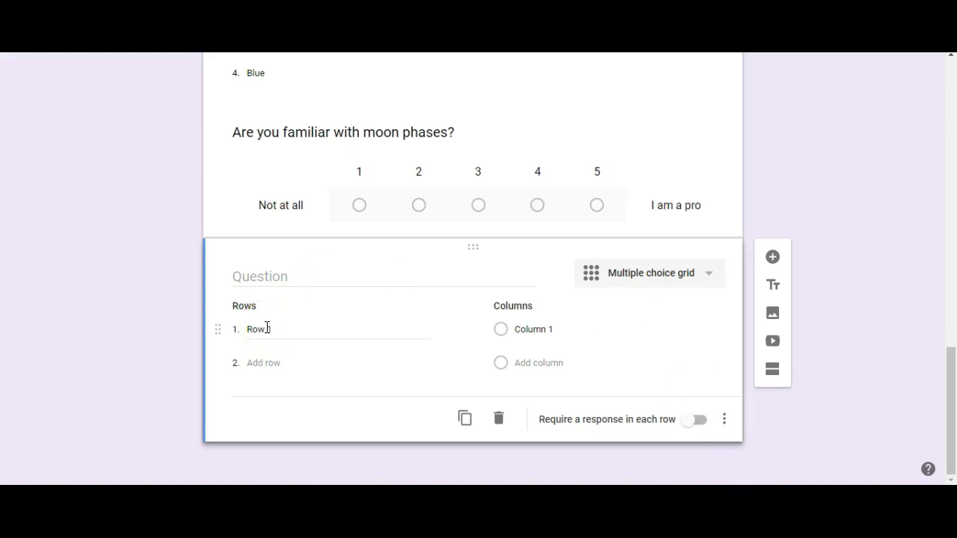
Check the grid question's additional settings and title the question "Which is more important?".
click(724, 420)
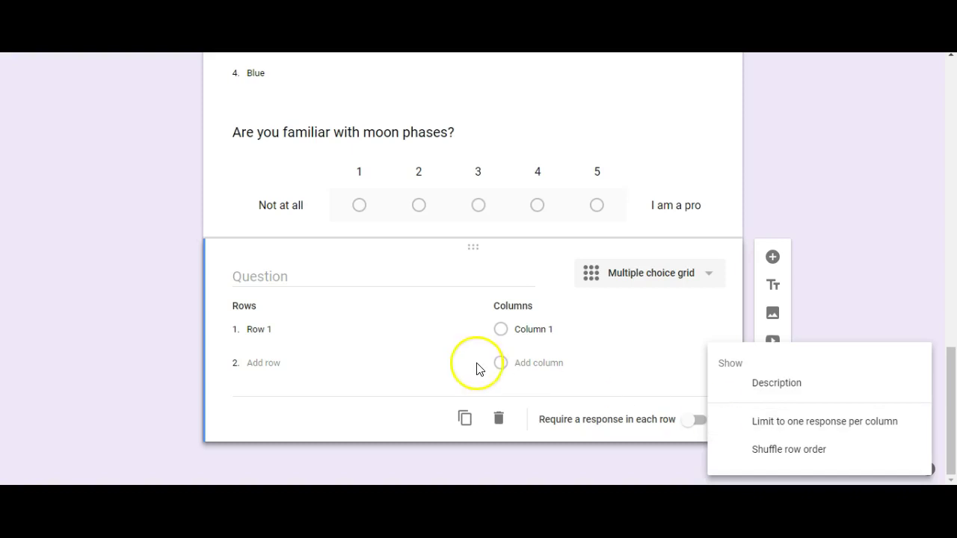
click(267, 283)
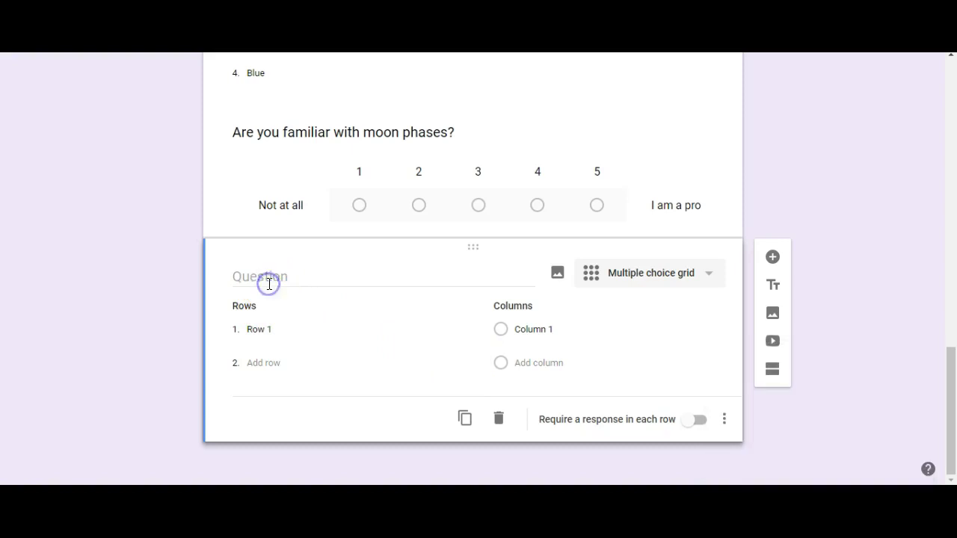
click(268, 281)
text(WHic)
text(ich is more important?)
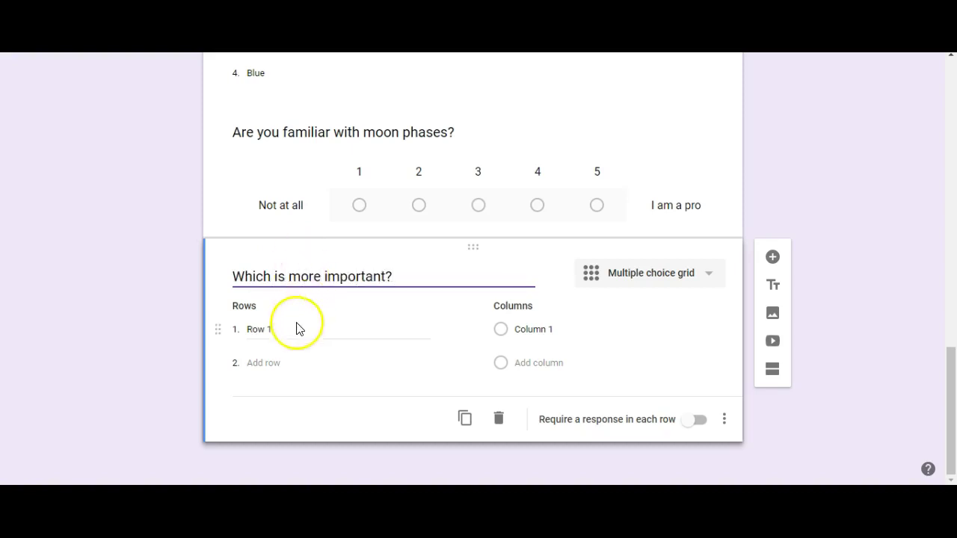
Fill in the grid's three rows as School, Candy and Water.
click(290, 328)
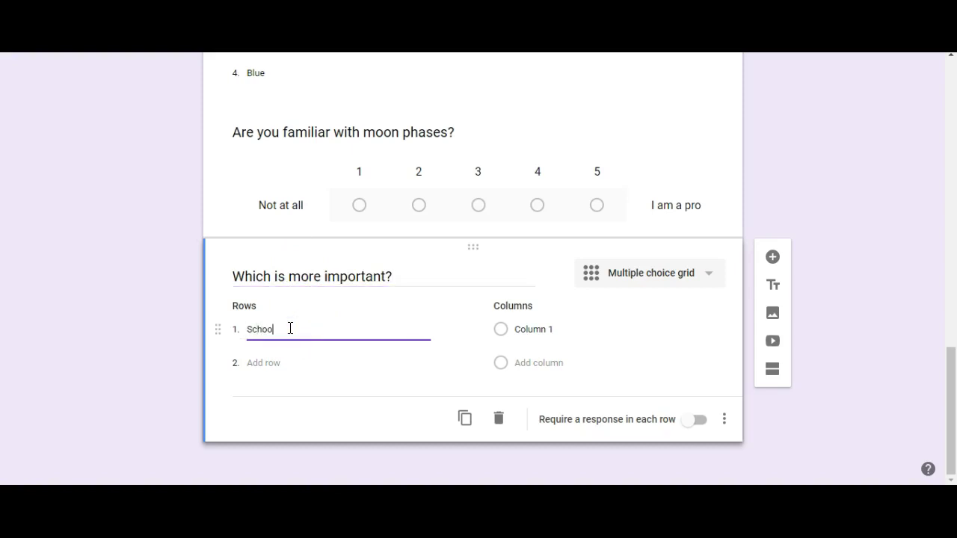
text(School)
click(283, 363)
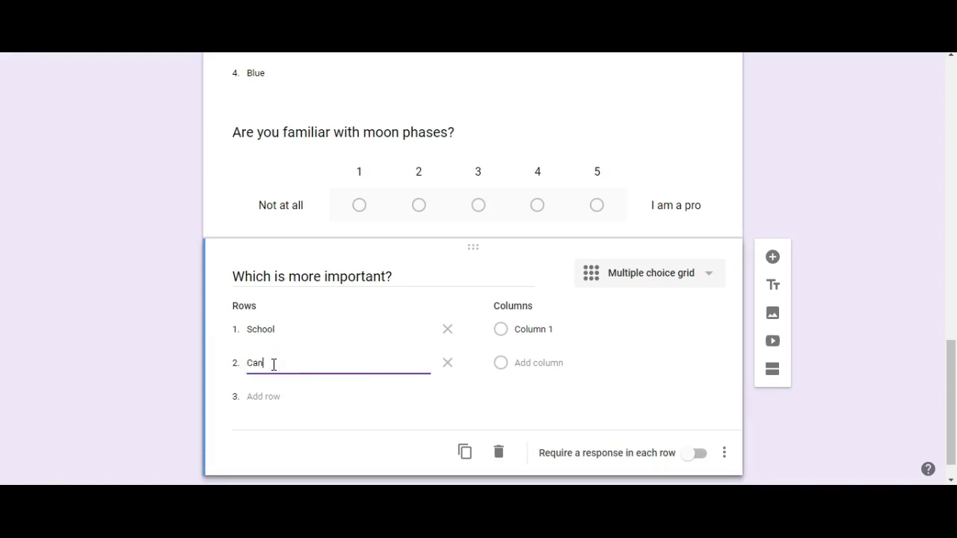
click(276, 396)
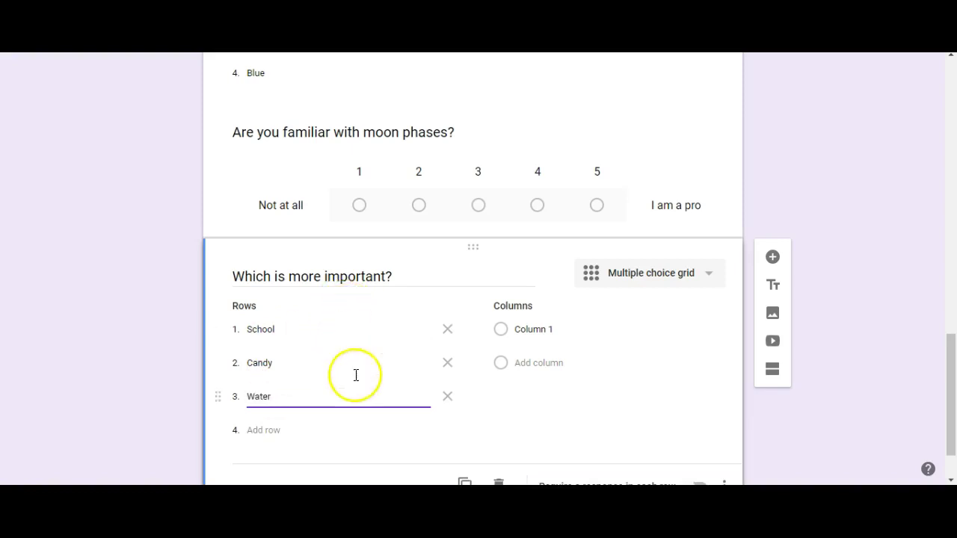
Fill in the grid's two columns as "!00%" and "None".
click(536, 325)
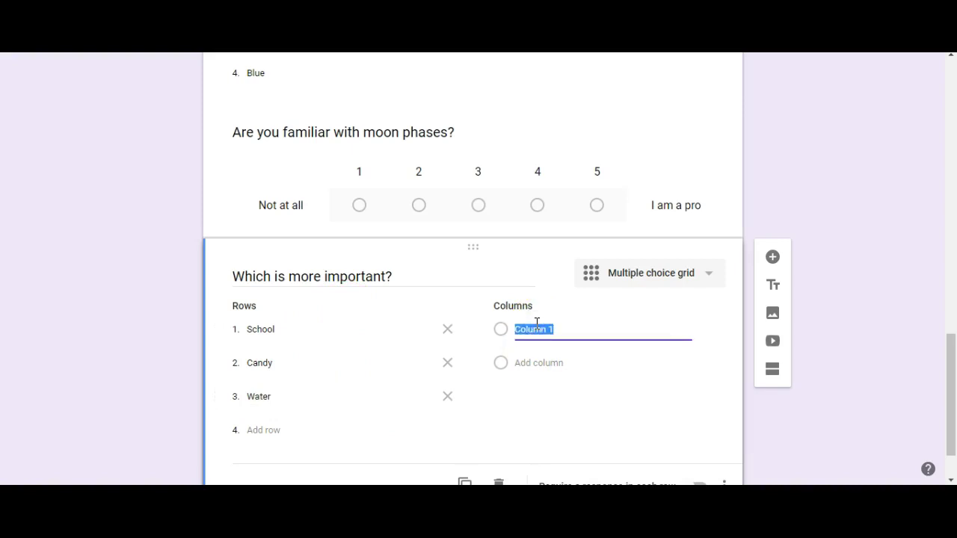
text(S)
text(00%)
click(535, 363)
text(None)
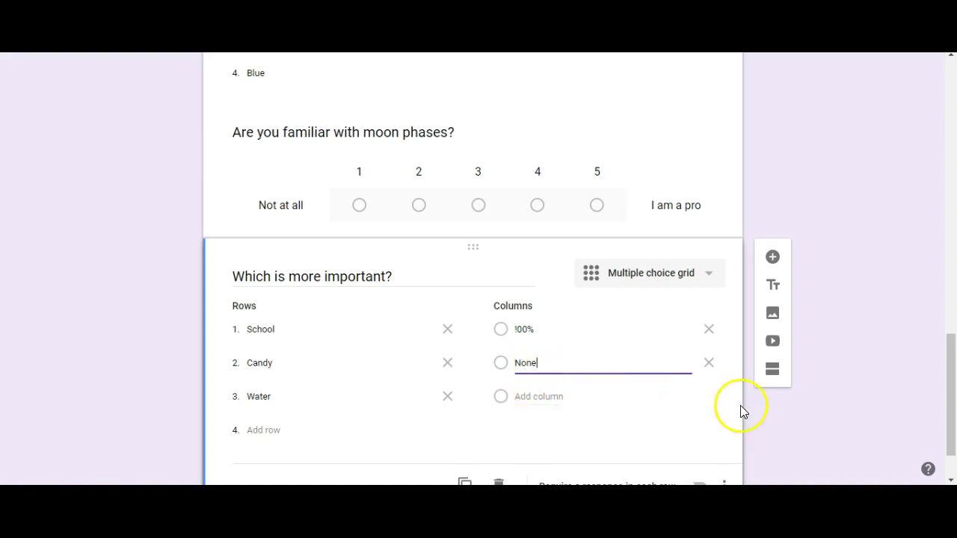
Preview the form and test the grid question by choosing !00% for School and Water and None for Candy.
drag(953, 385, 931, 70)
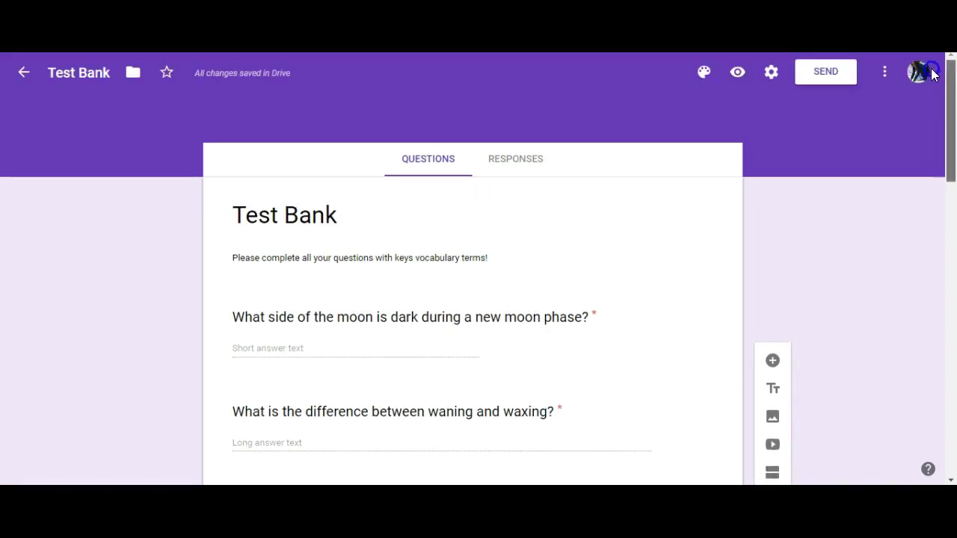
click(736, 78)
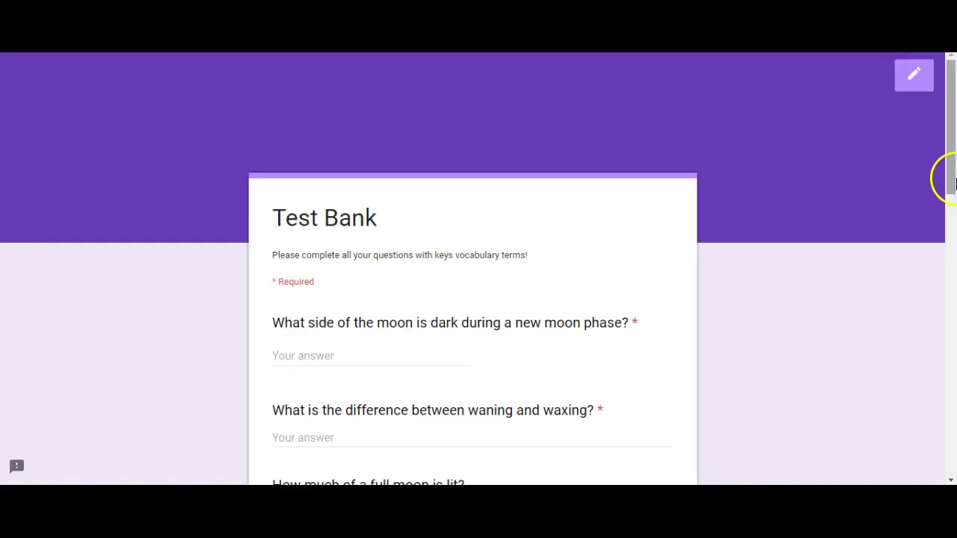
drag(954, 170, 931, 400)
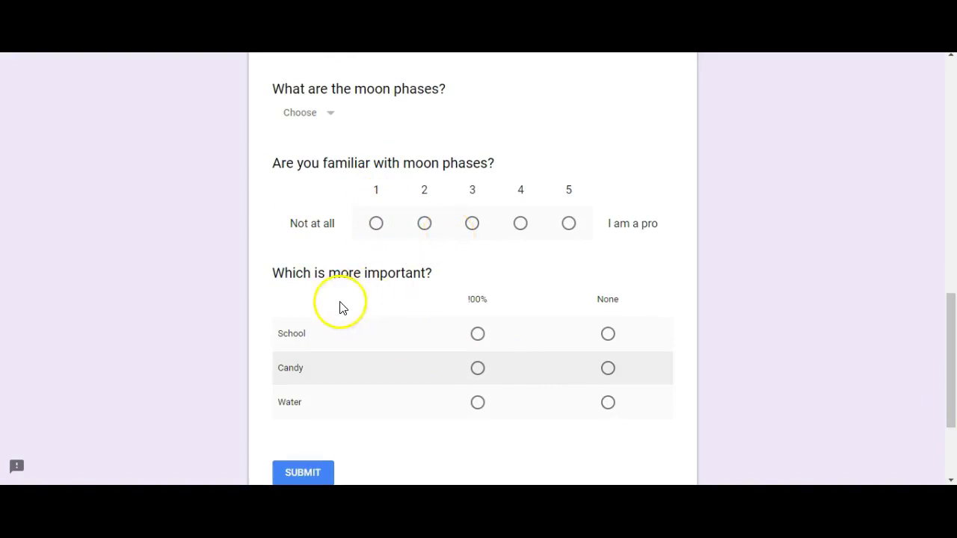
click(476, 341)
click(608, 369)
click(477, 402)
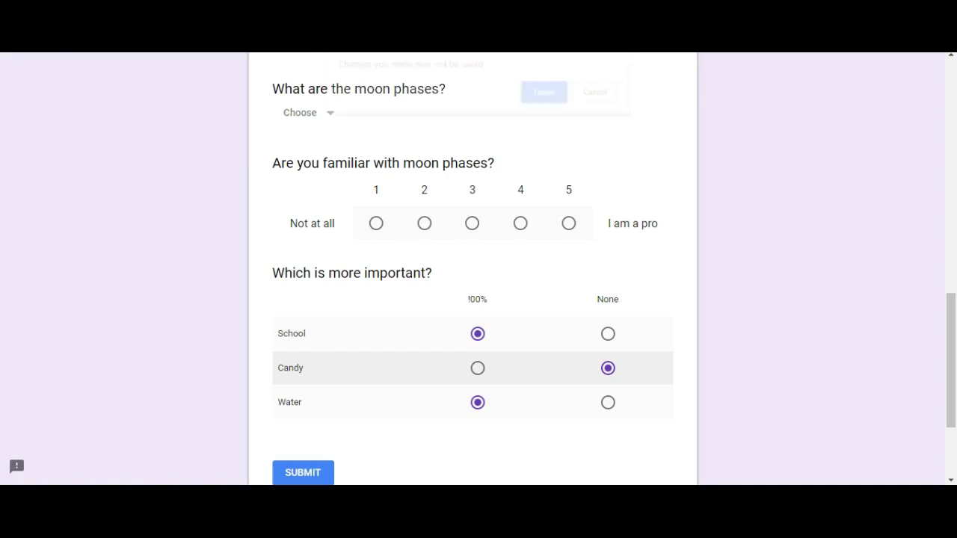
Leave the preview and add a checkbox grid question titled "Which is more important?" at the end of the form.
click(544, 94)
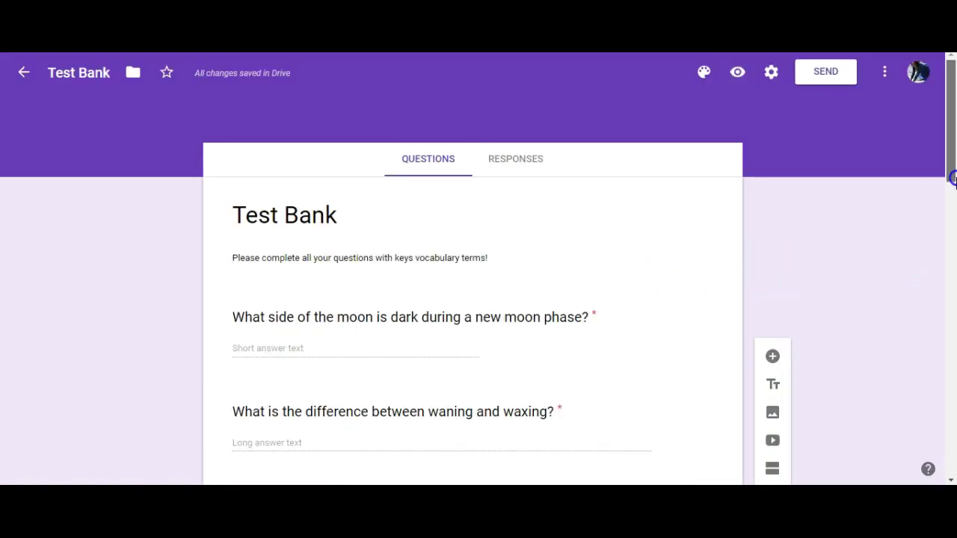
scroll(919, 406, down, 10)
scroll(919, 406, up, 10)
scroll(902, 472, down, 12)
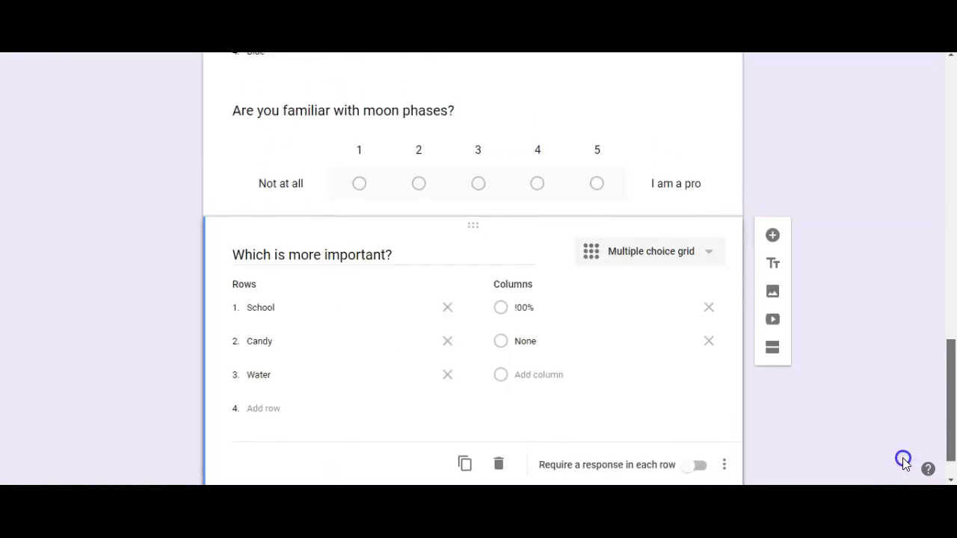
click(772, 230)
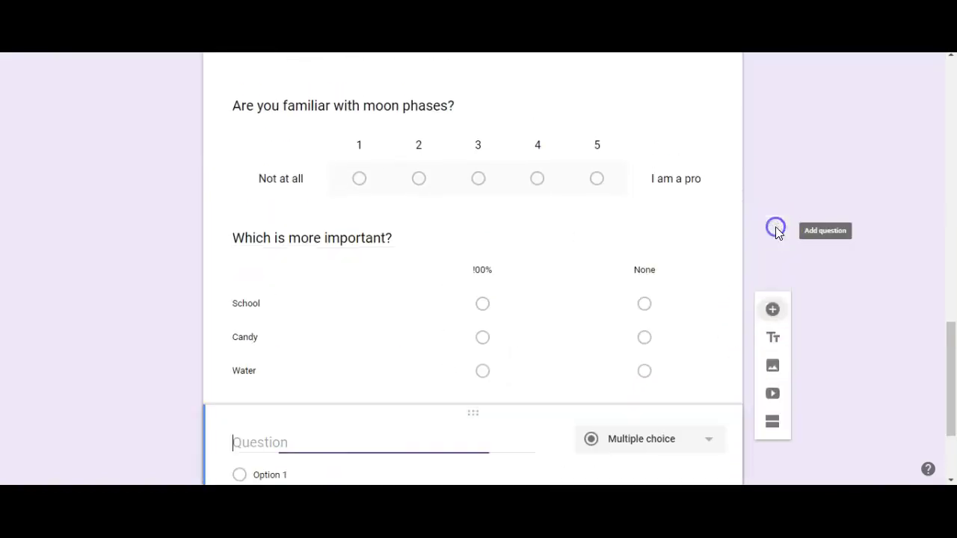
click(704, 442)
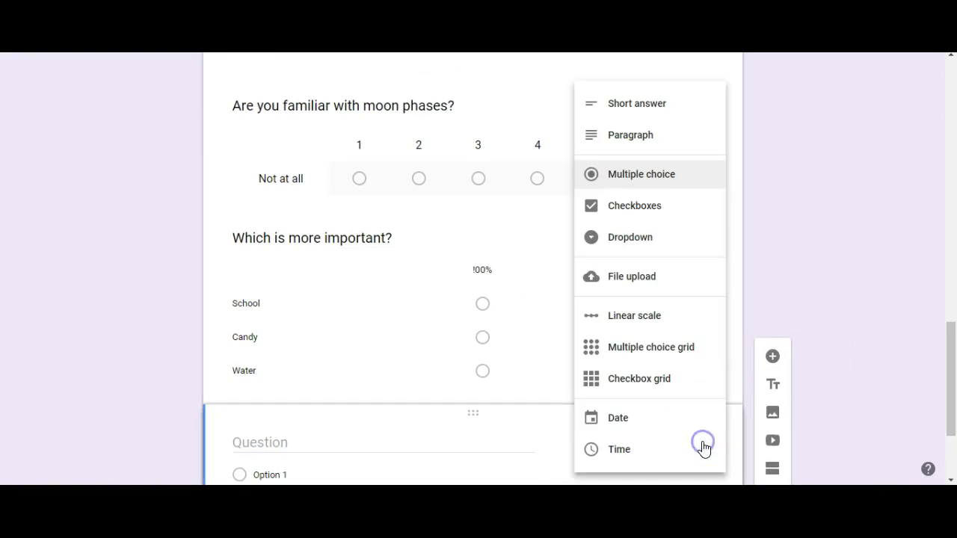
click(649, 380)
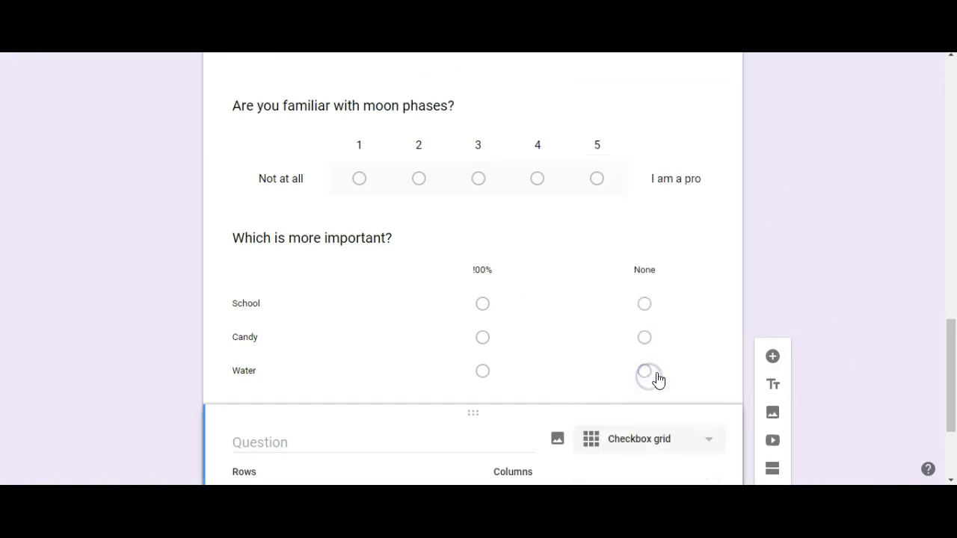
drag(949, 338, 950, 383)
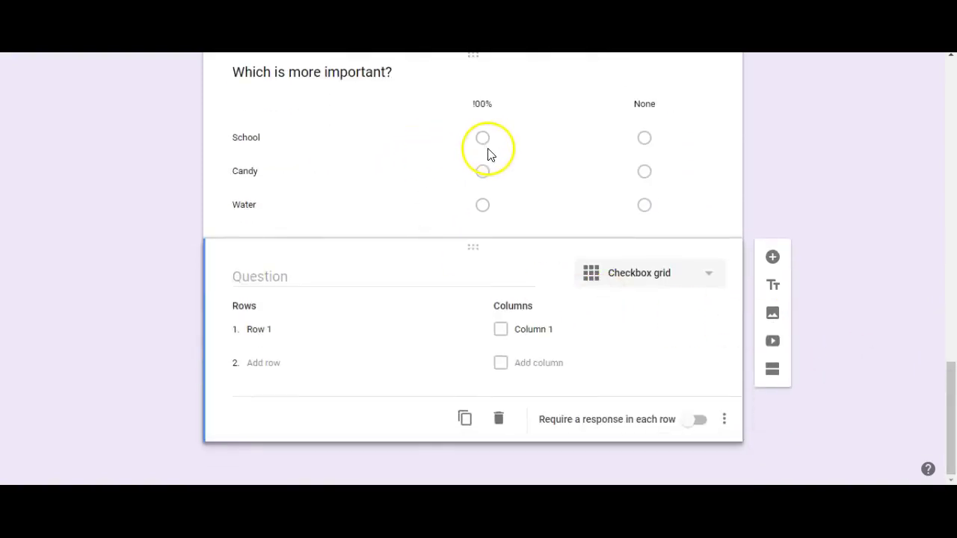
click(351, 281)
text(WHi)
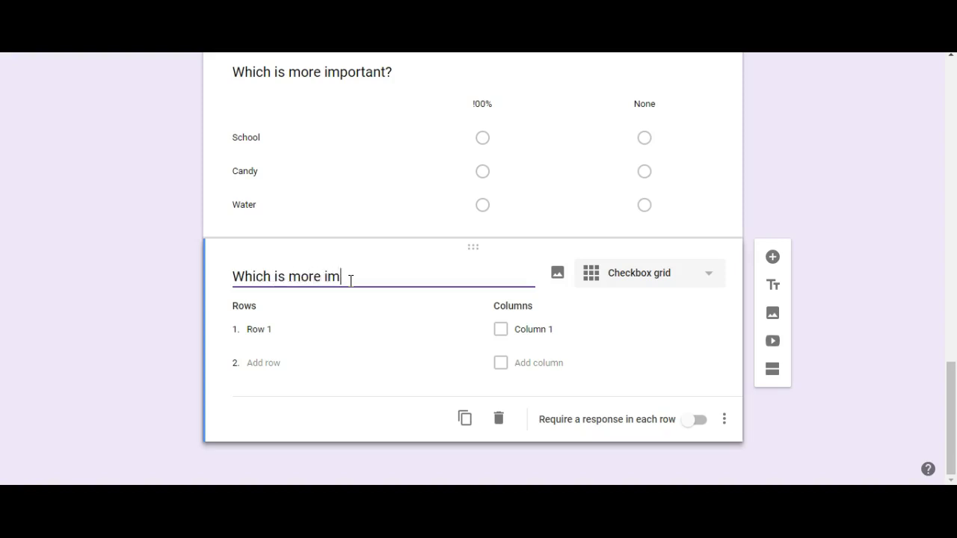
Fill in the checkbox grid's three rows as School, Candy and Water.
click(298, 344)
click(291, 329)
text(SCho)
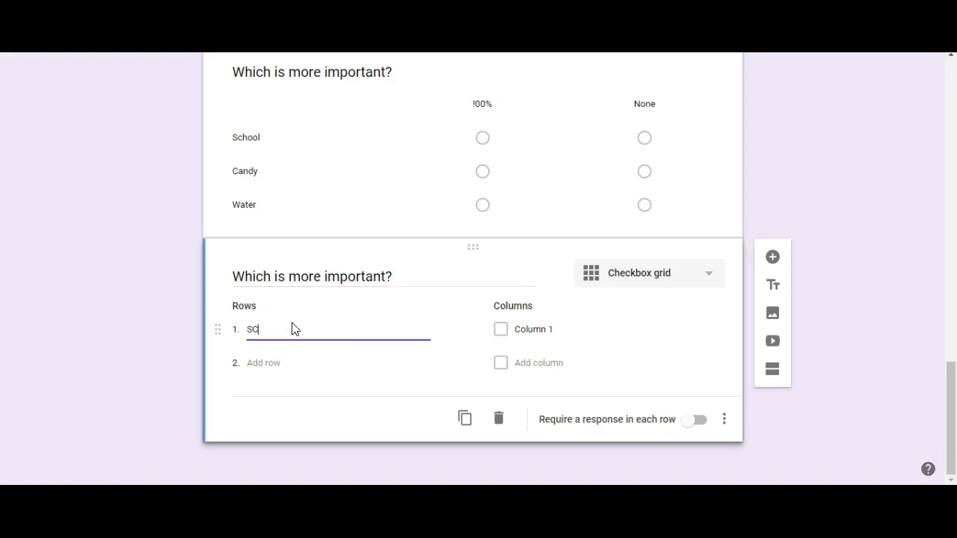
text(ol)
key(Return)
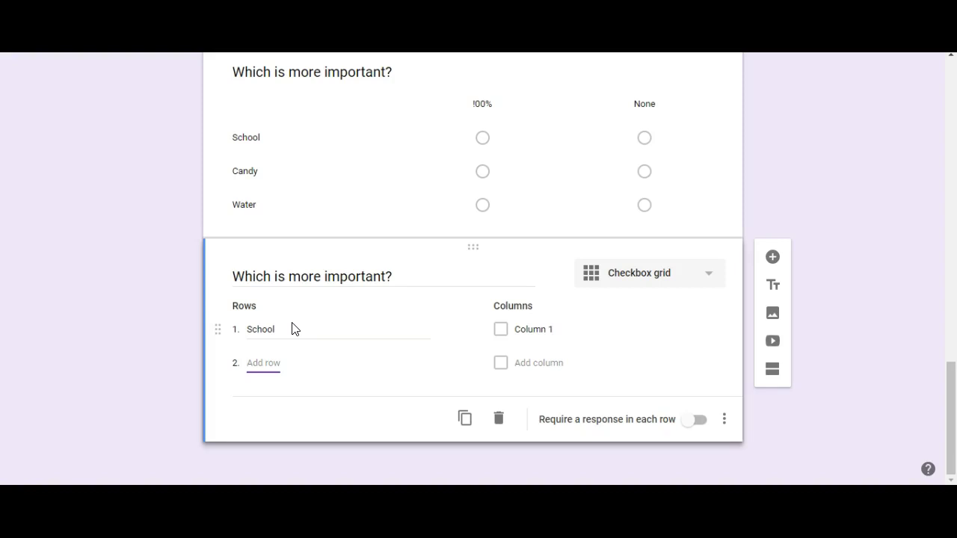
text(Candy)
key(Return)
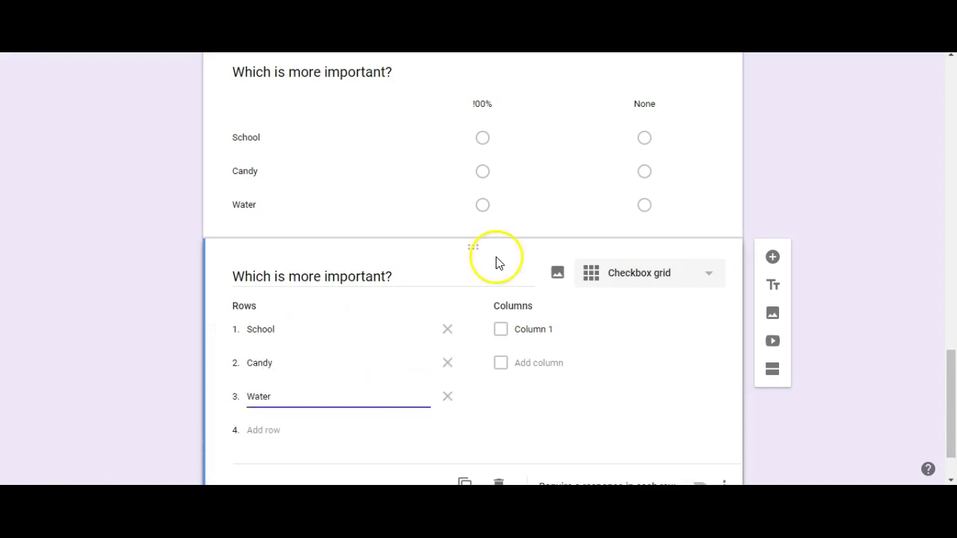
Fill in the checkbox grid's three columns as 100%, 50% and 0%.
click(532, 329)
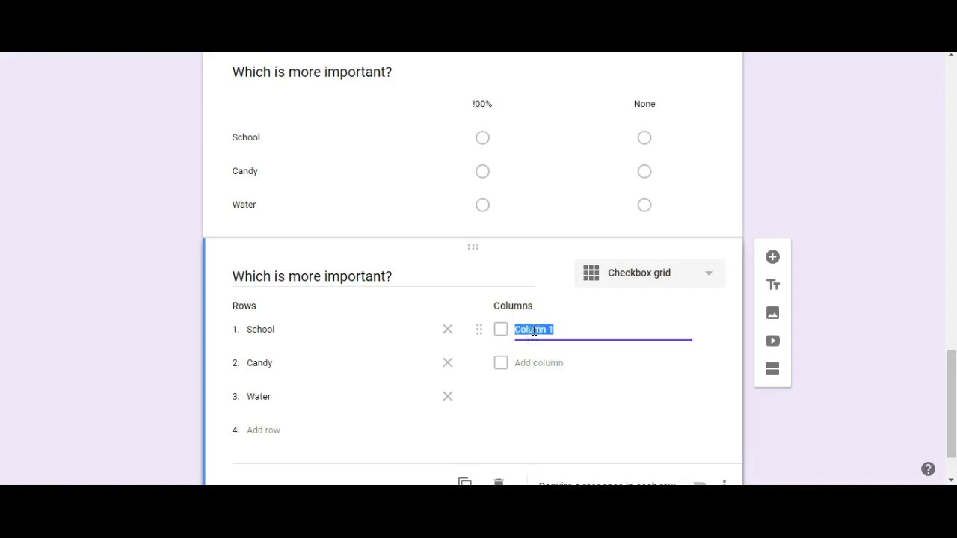
text(100)
key(Return)
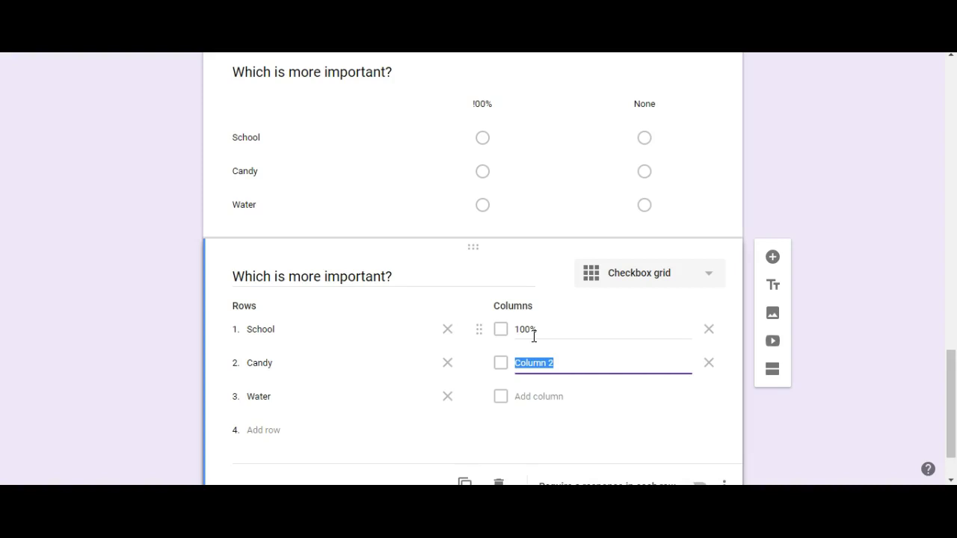
text(50)
key(Return)
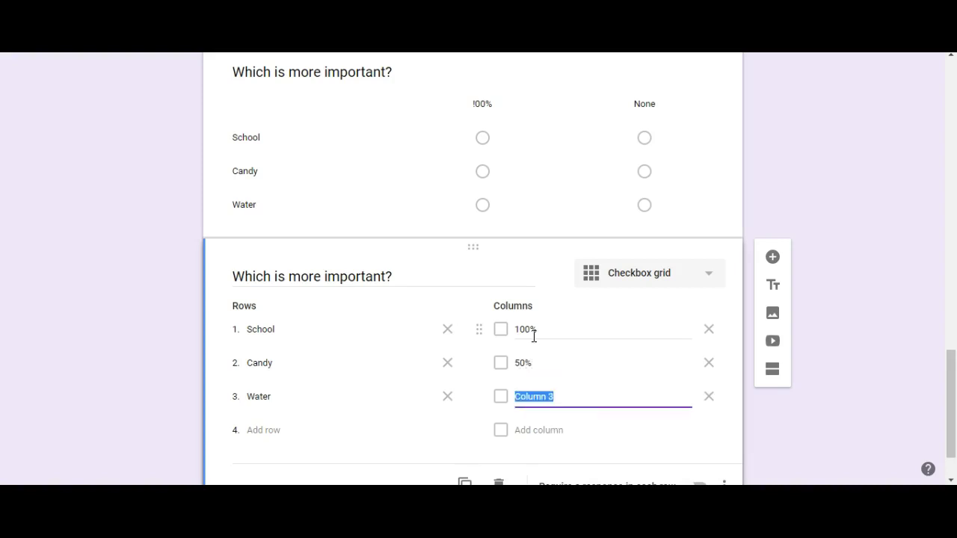
text(0)
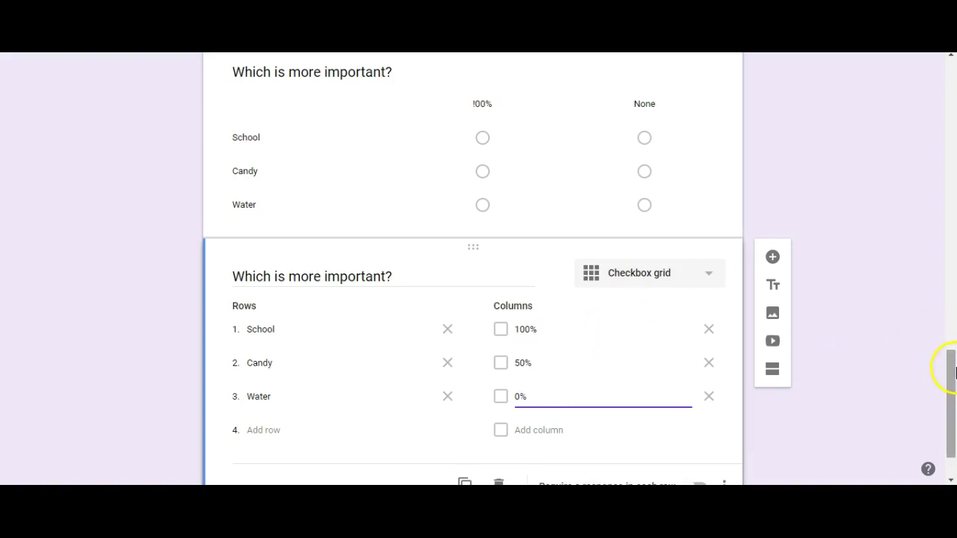
Add a date question titled "What year were you born?" and move it above the form's first question.
drag(955, 371, 949, 435)
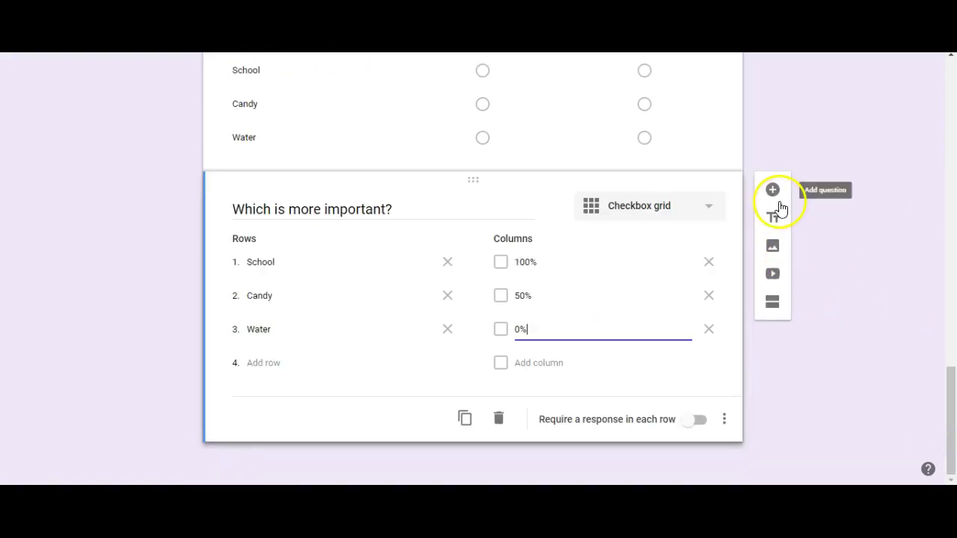
click(777, 202)
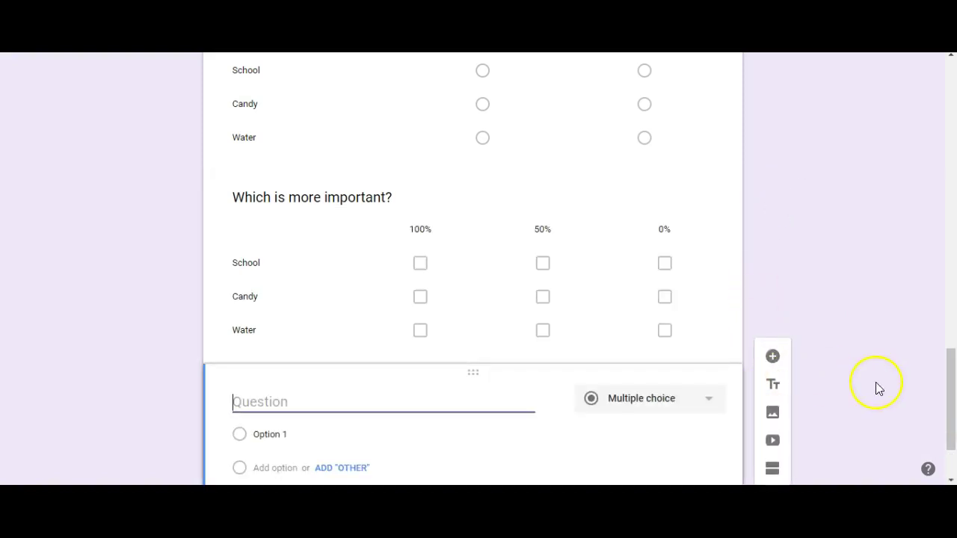
click(692, 404)
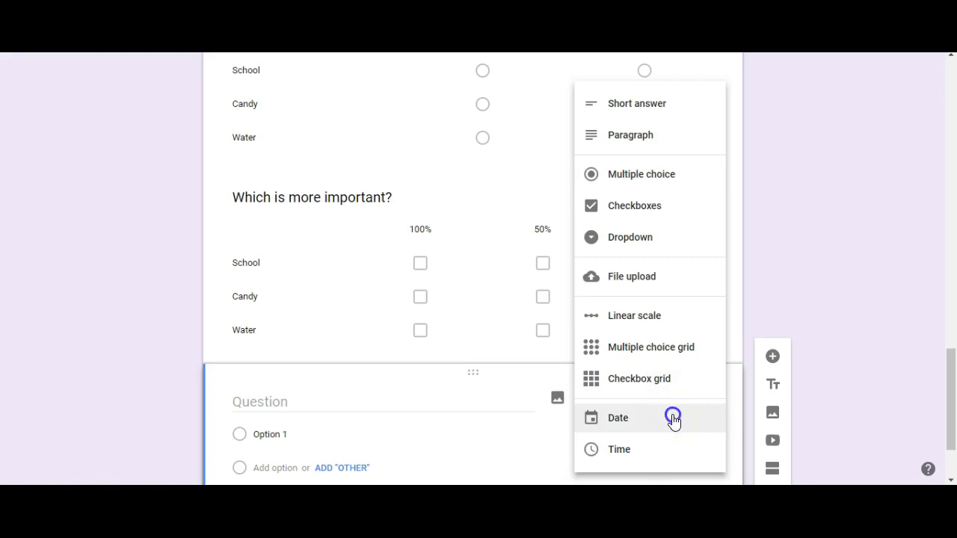
click(673, 419)
click(345, 394)
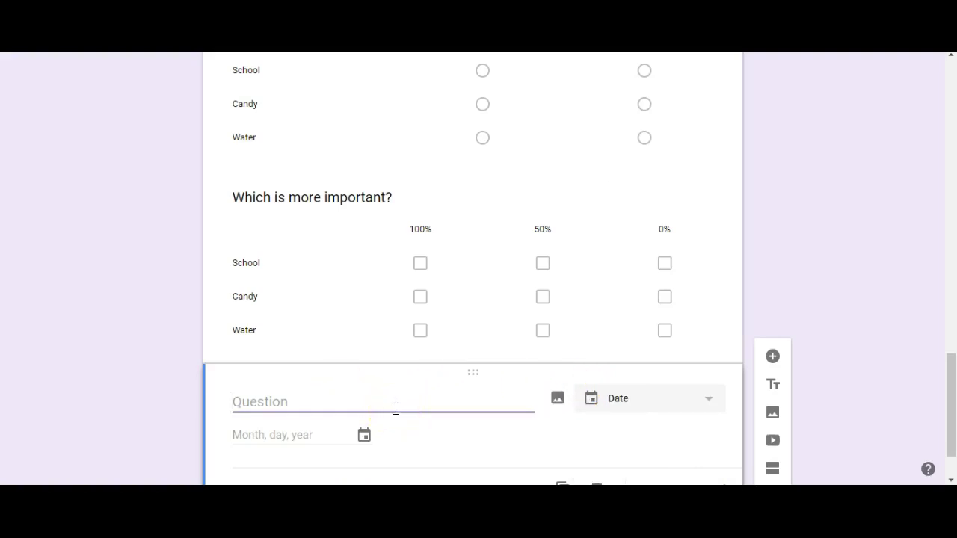
text(WH)
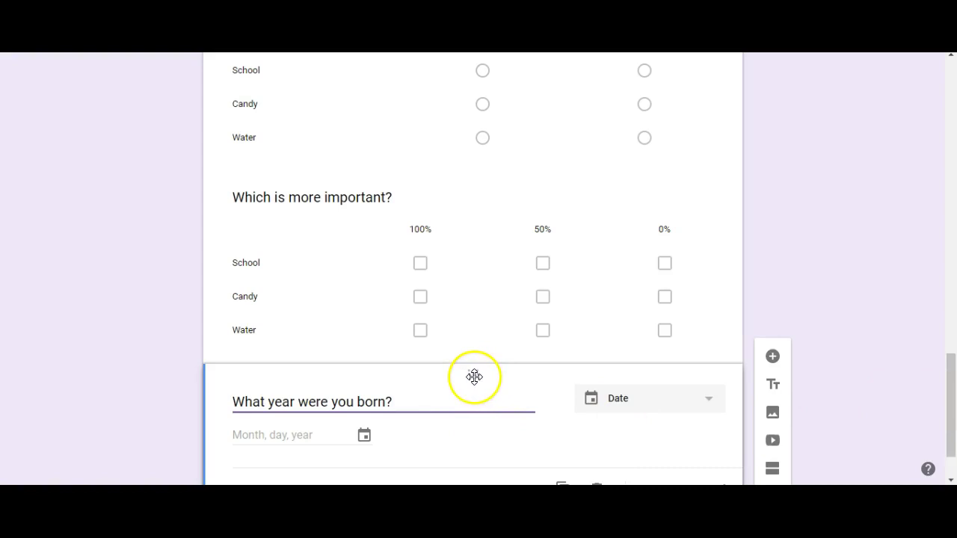
drag(475, 377, 461, 147)
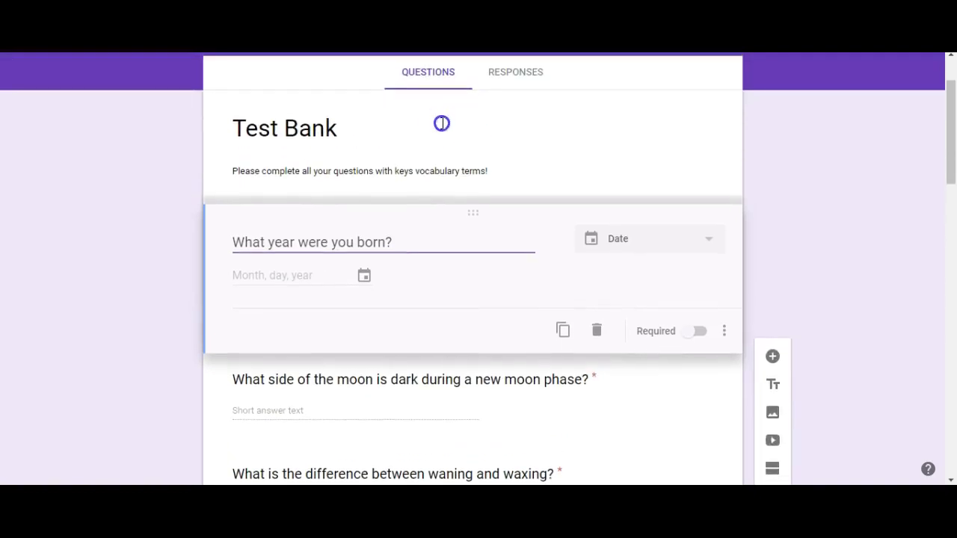
click(418, 203)
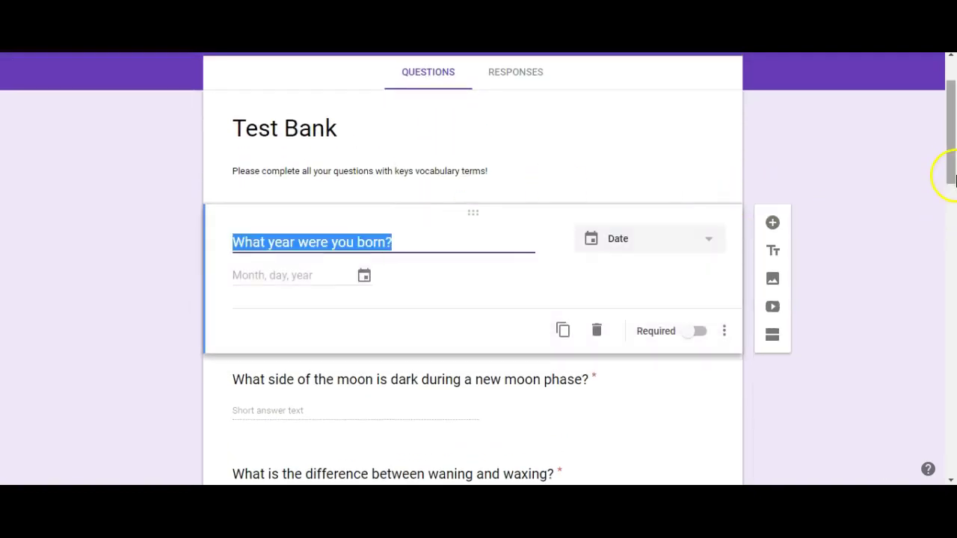
Add an untitled time question after the checkbox grid at the end of the form.
drag(951, 175, 948, 468)
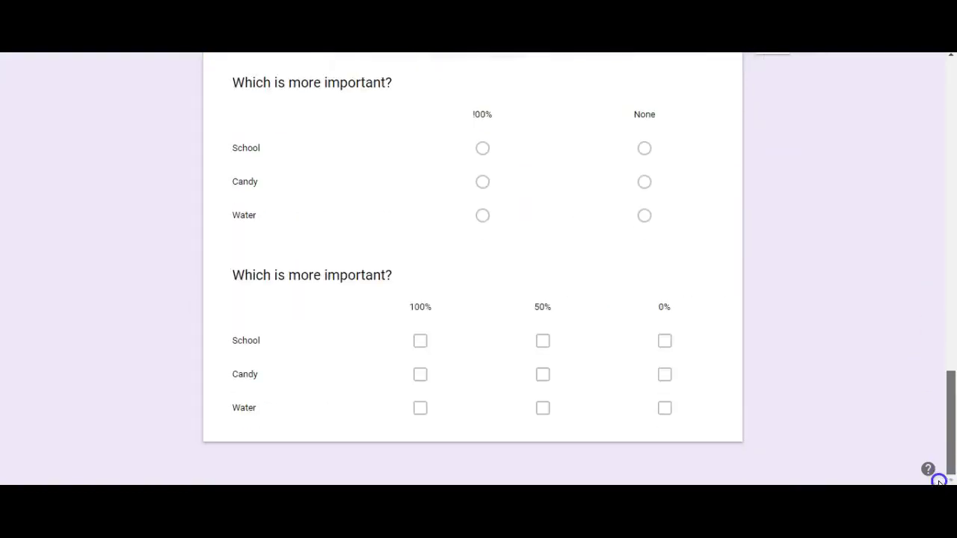
click(637, 419)
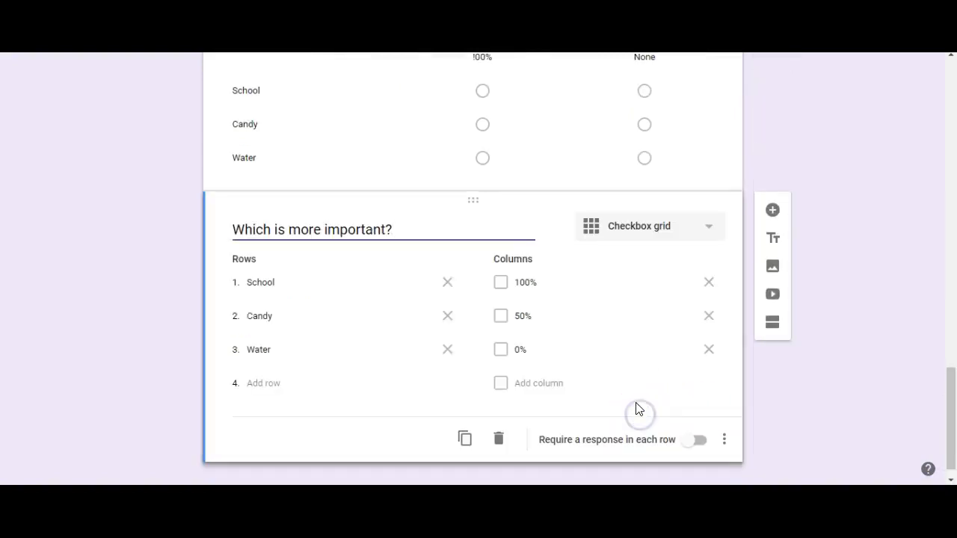
click(773, 212)
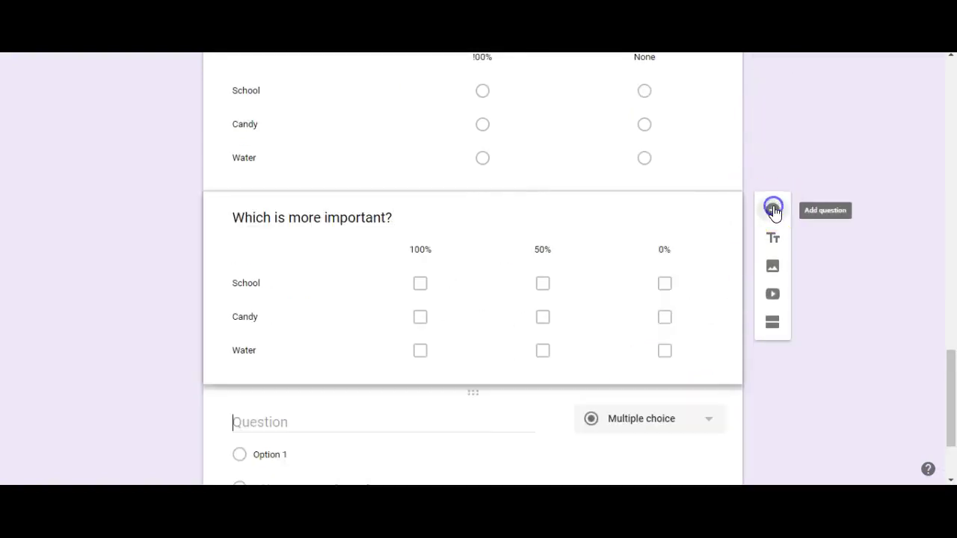
click(706, 421)
click(677, 449)
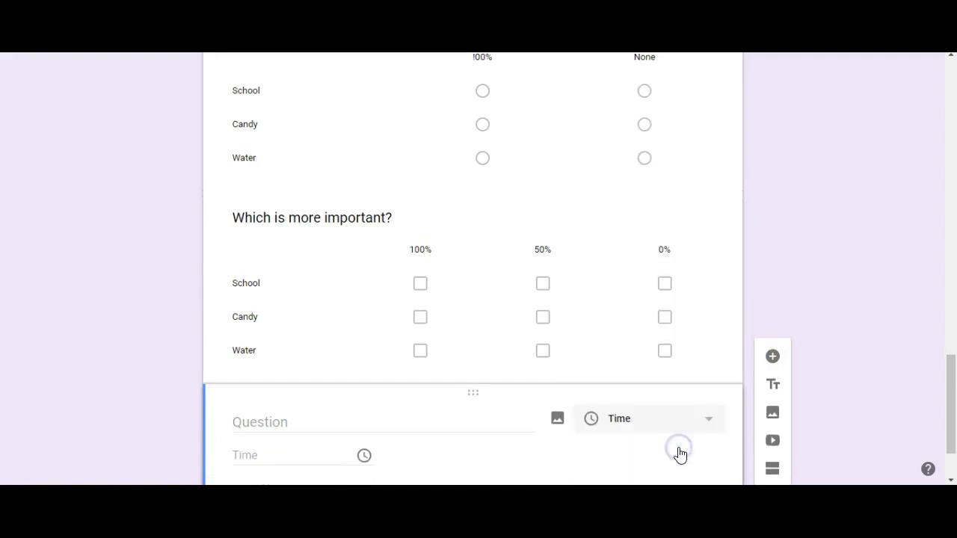
Preview the form, check the date picker of "What year were you born?" and enter a date of birth as a test answer.
drag(951, 403, 922, 108)
click(737, 71)
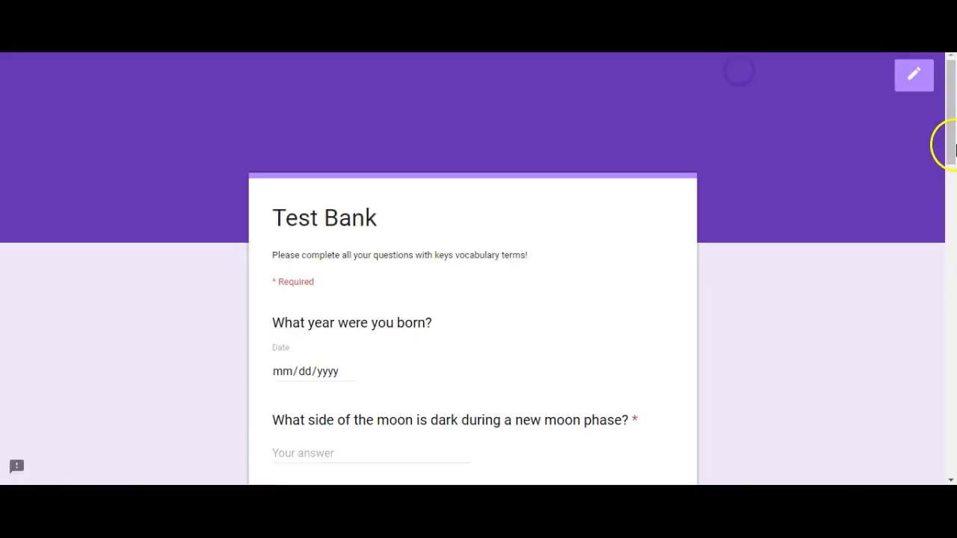
scroll(949, 154, down, 1)
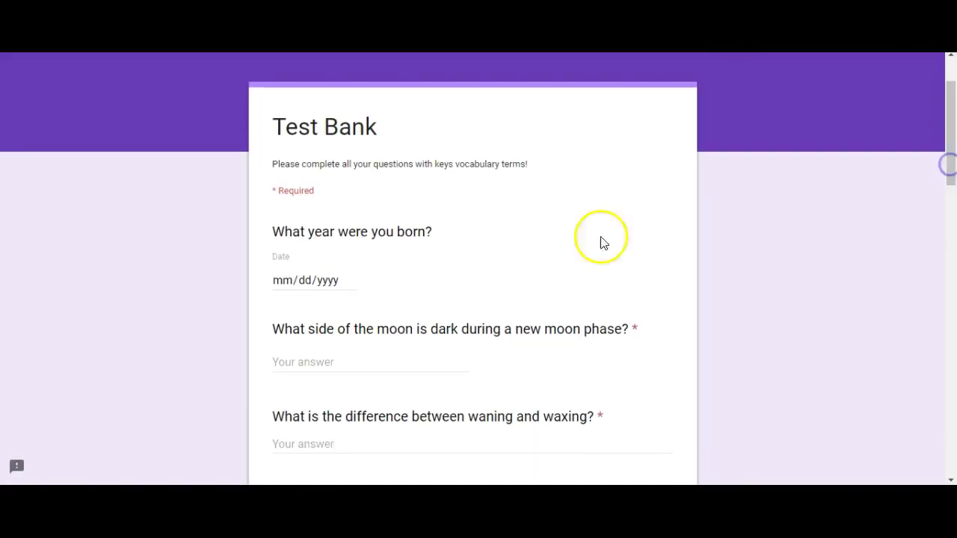
click(321, 280)
click(348, 281)
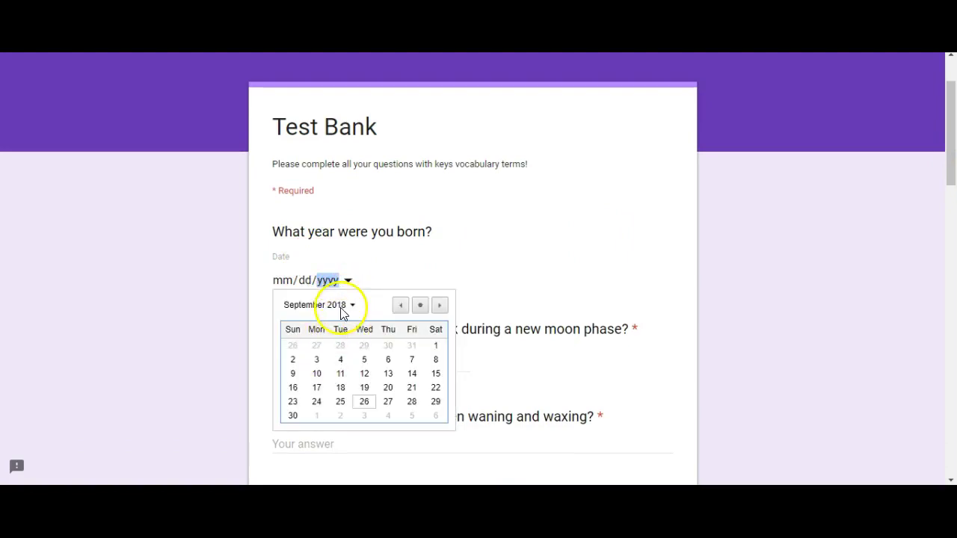
click(284, 280)
text(1205)
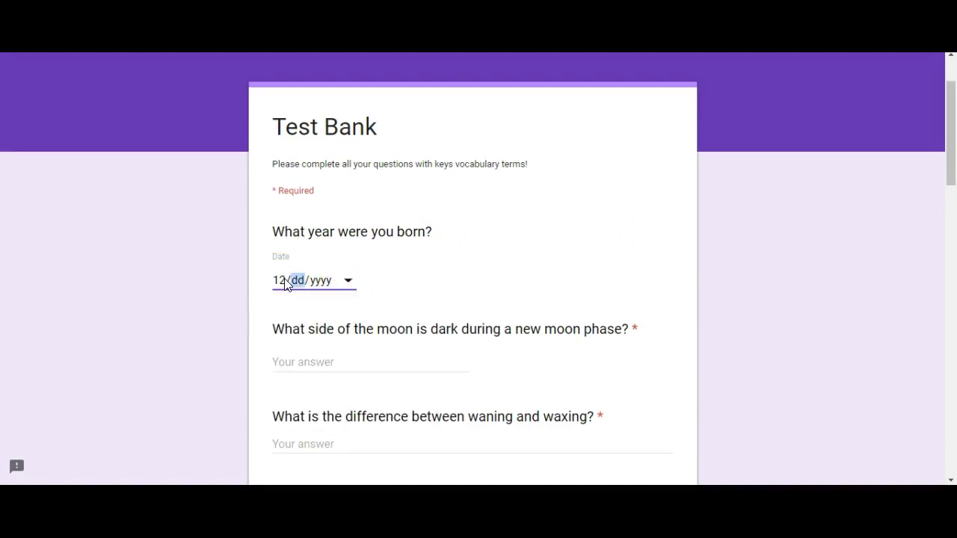